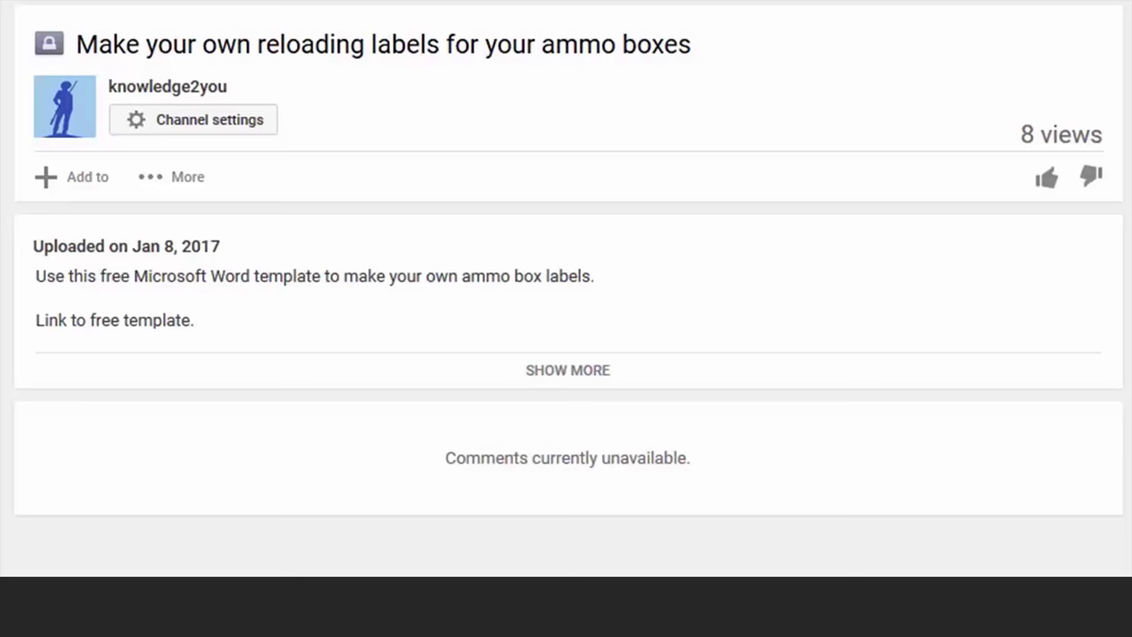
- Open the free template link in the video description and download knowledge2you_ammo_box_label_template.docx to the YouTubeDownload folder
left_click(566, 371)
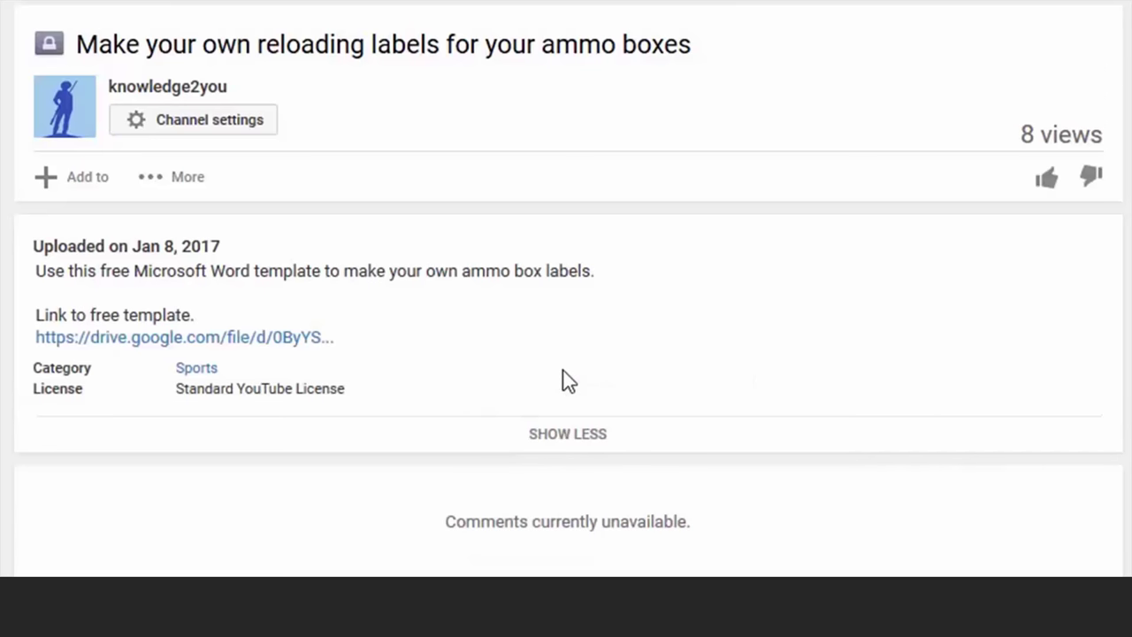
left_click(177, 339)
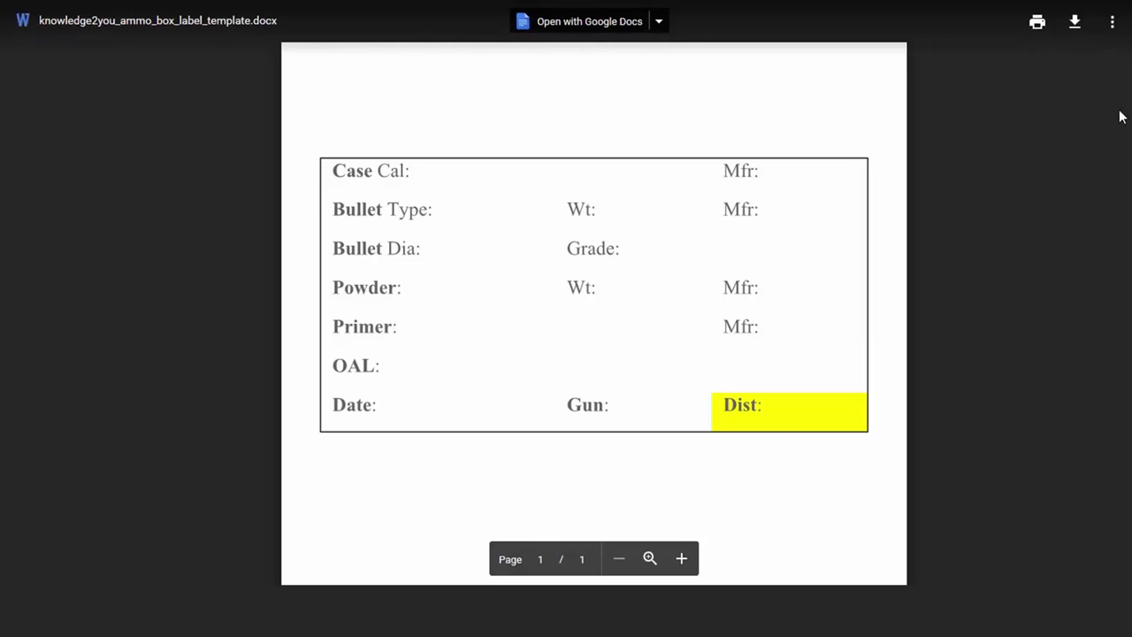
left_click(1072, 26)
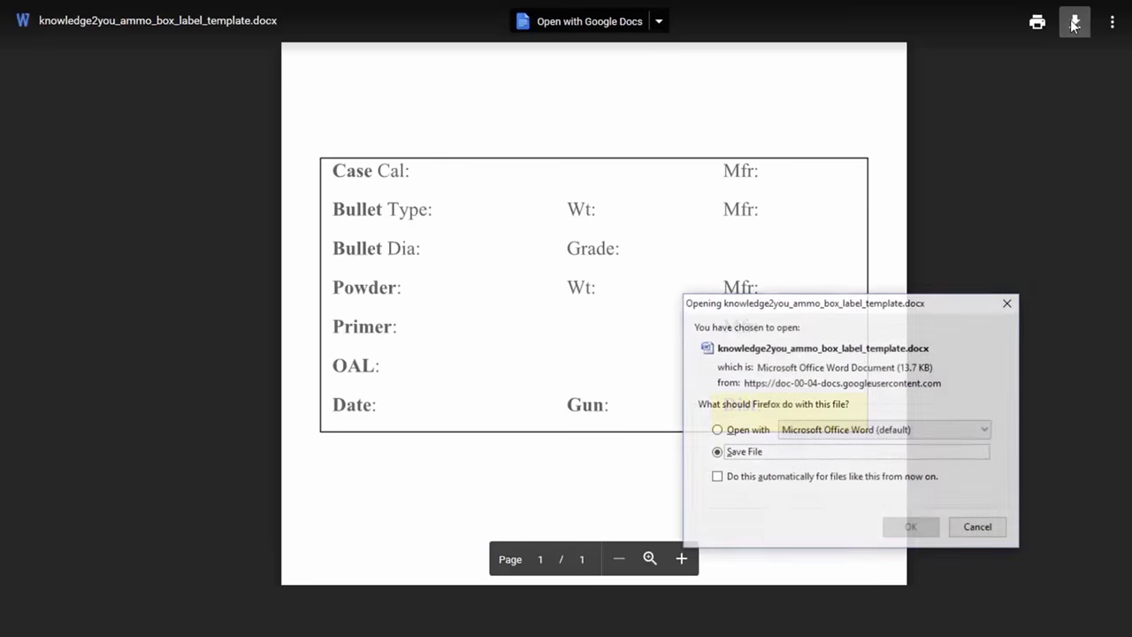
left_click(905, 534)
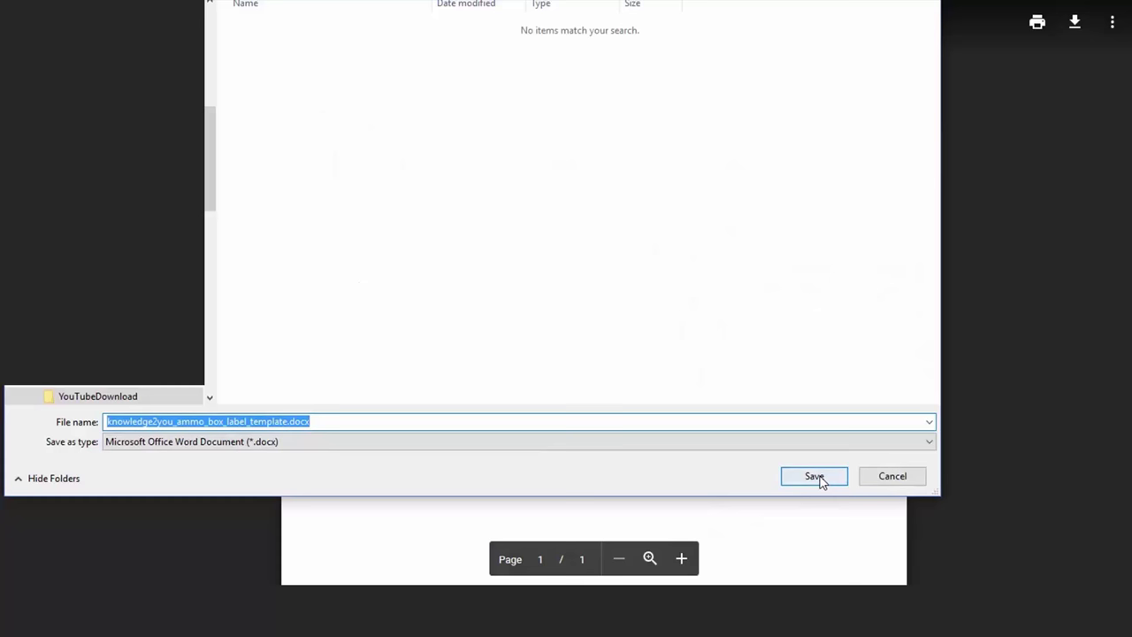
left_click(814, 477)
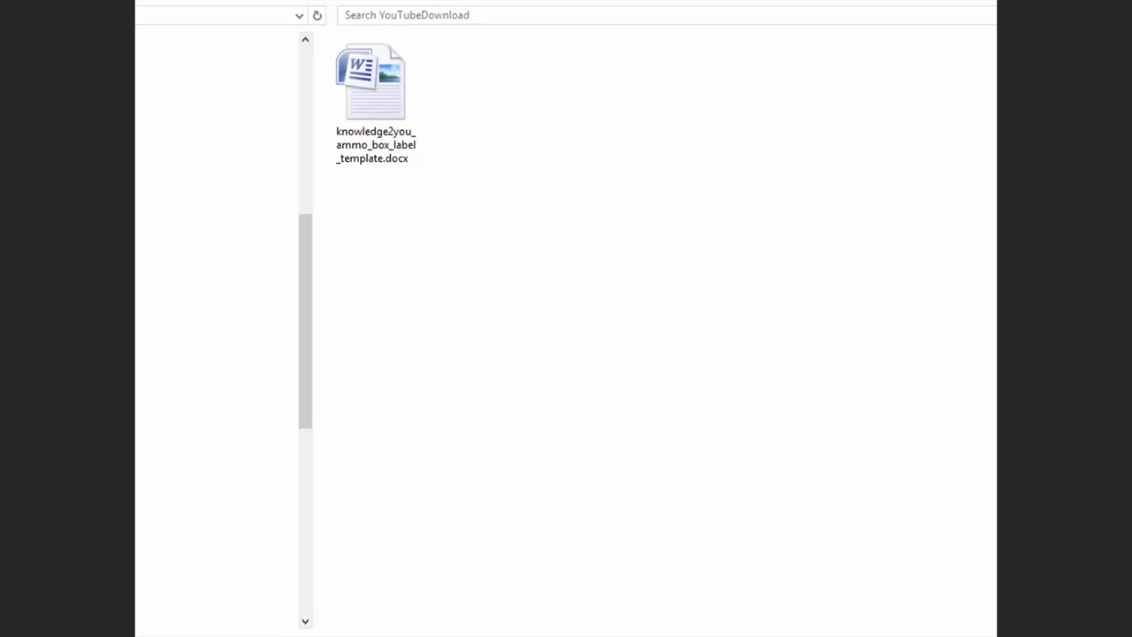
- Scan the downloaded template file for threats with Norton Security
left_click(380, 106)
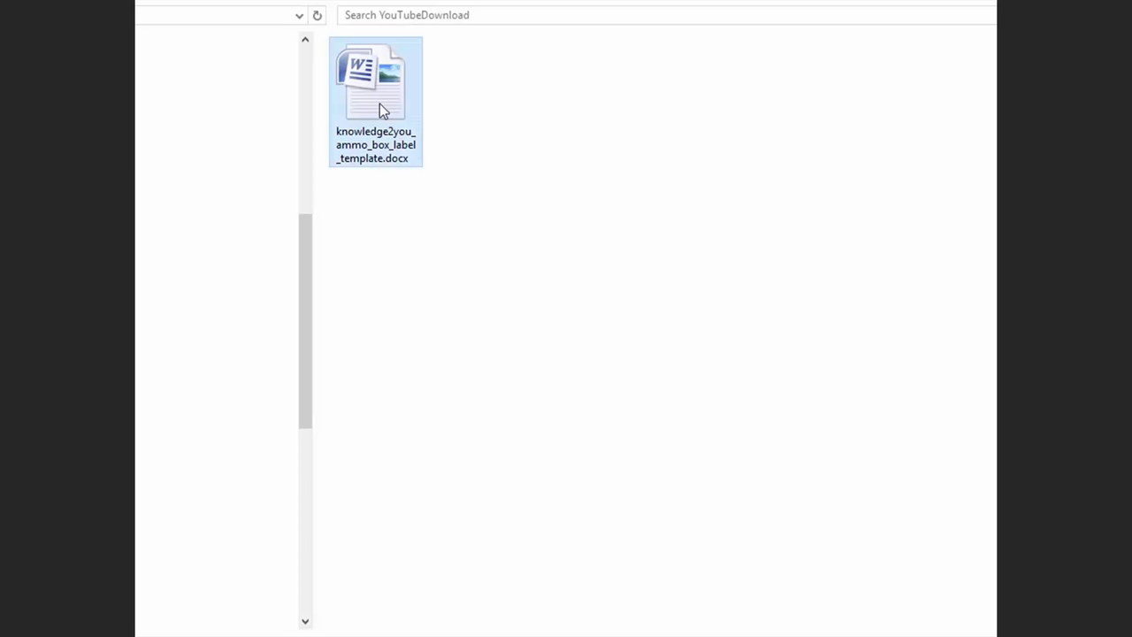
right_click(379, 106)
mouse_move(455, 245)
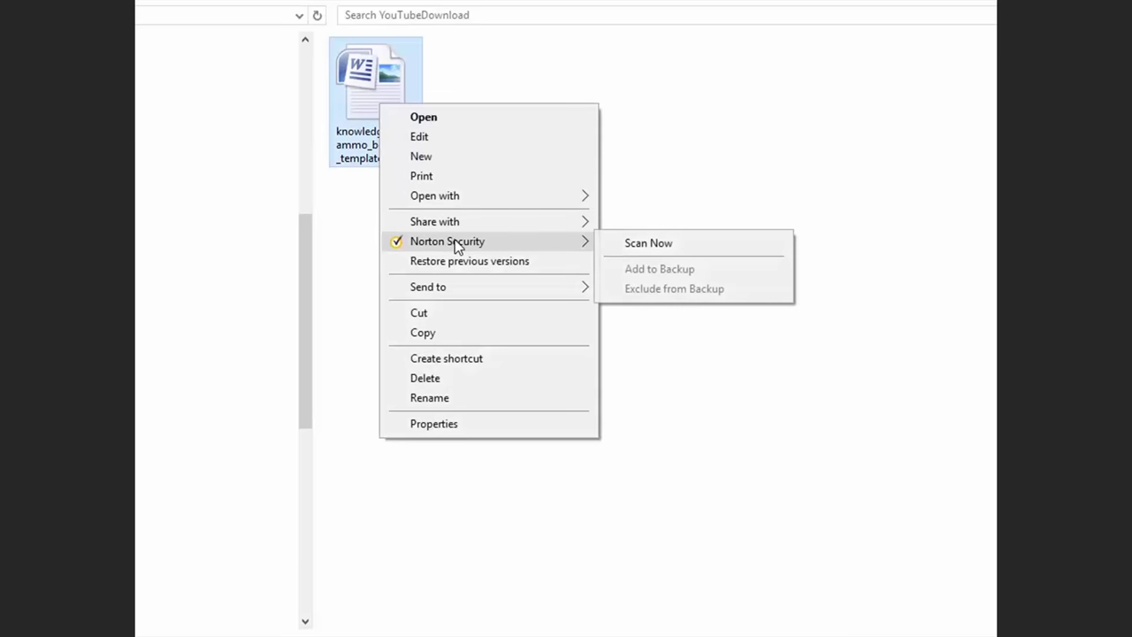
left_click(643, 245)
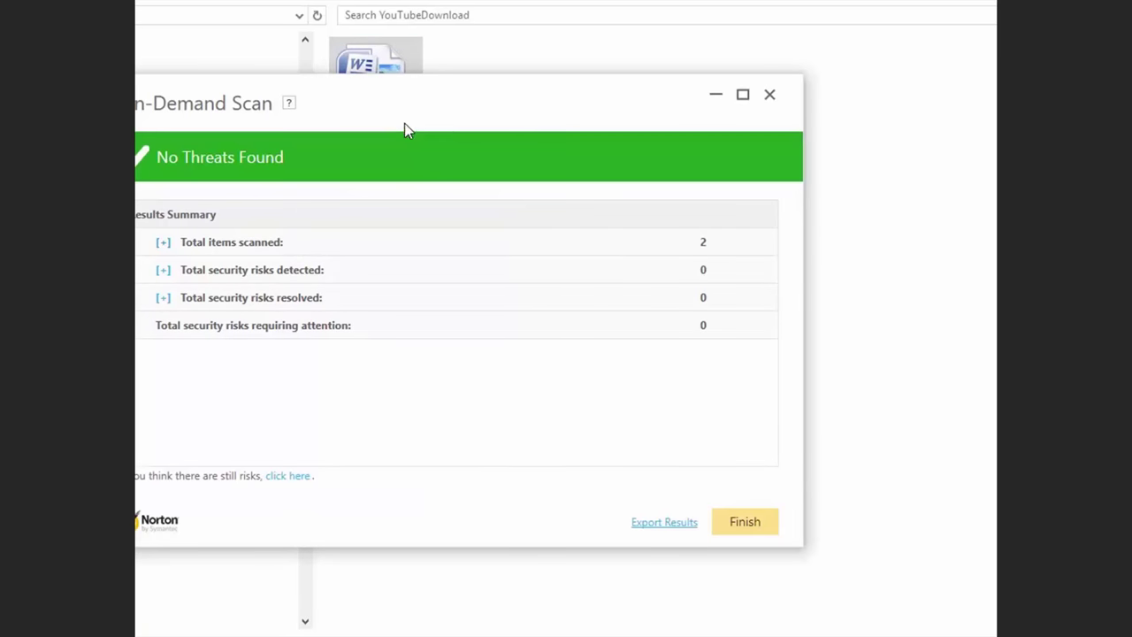
left_click_drag(399, 116, 550, 141)
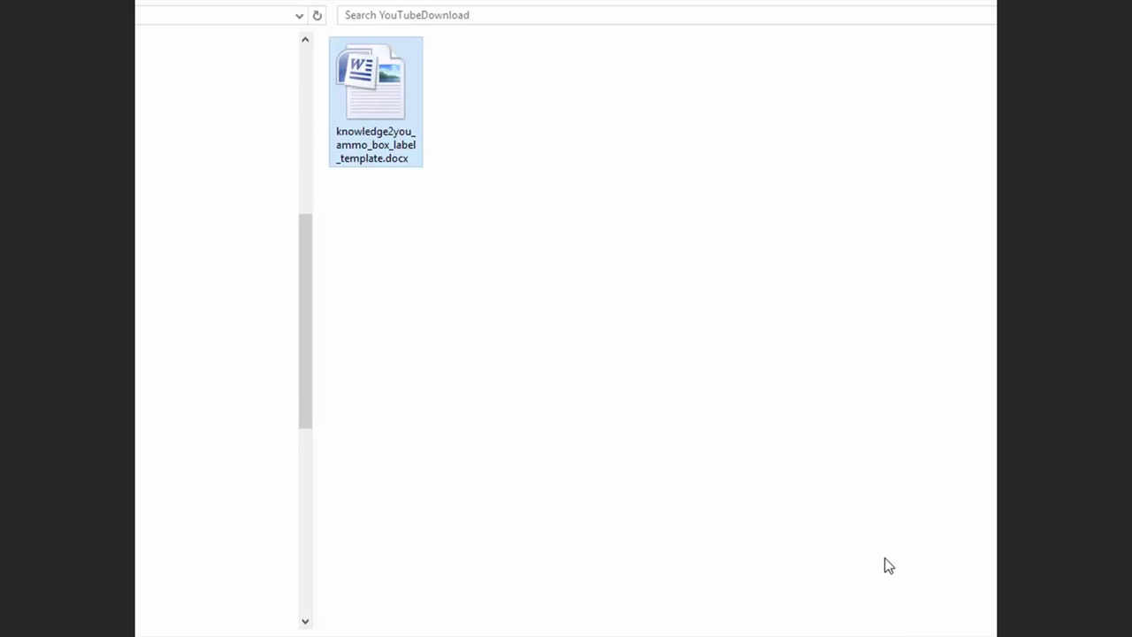
- Duplicate the label template file within the same folder
right_click(369, 108)
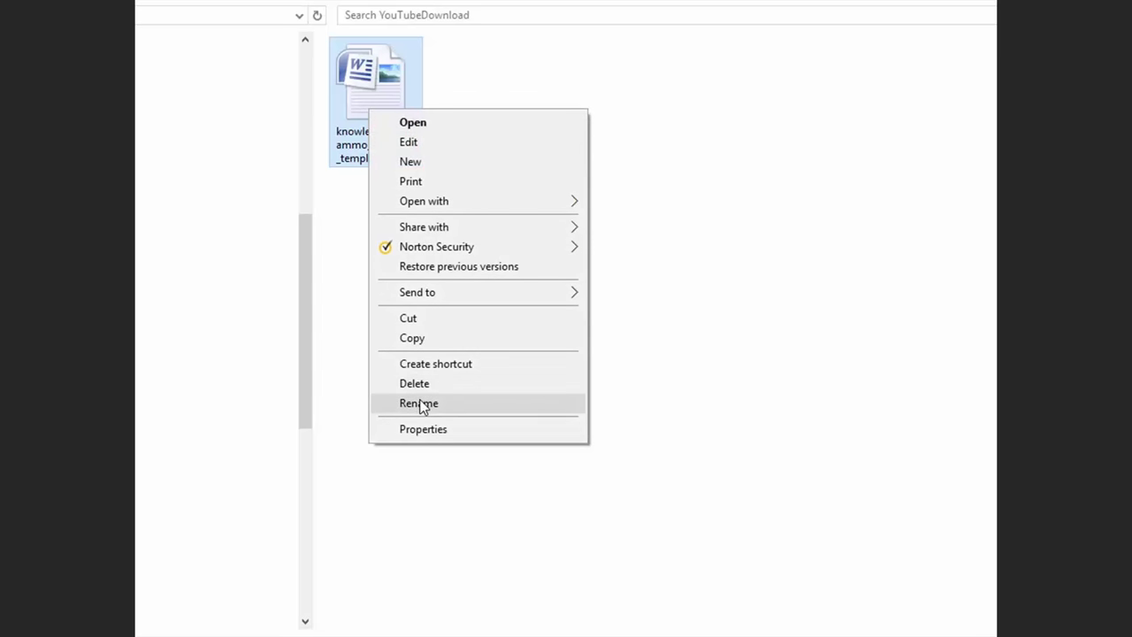
left_click(430, 340)
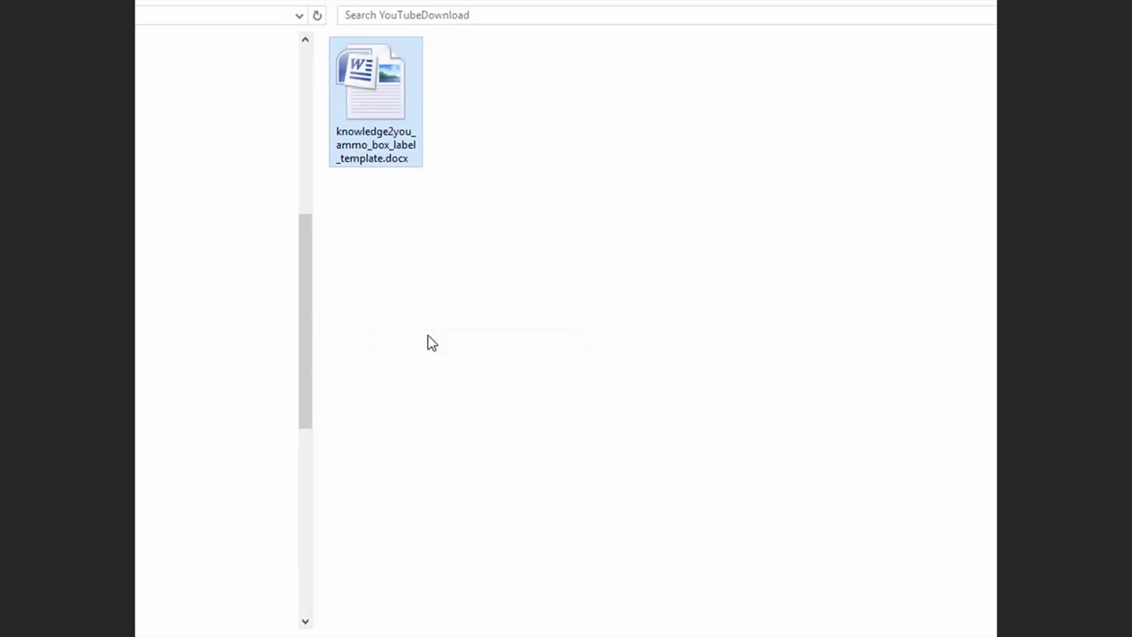
right_click(430, 343)
left_click(477, 464)
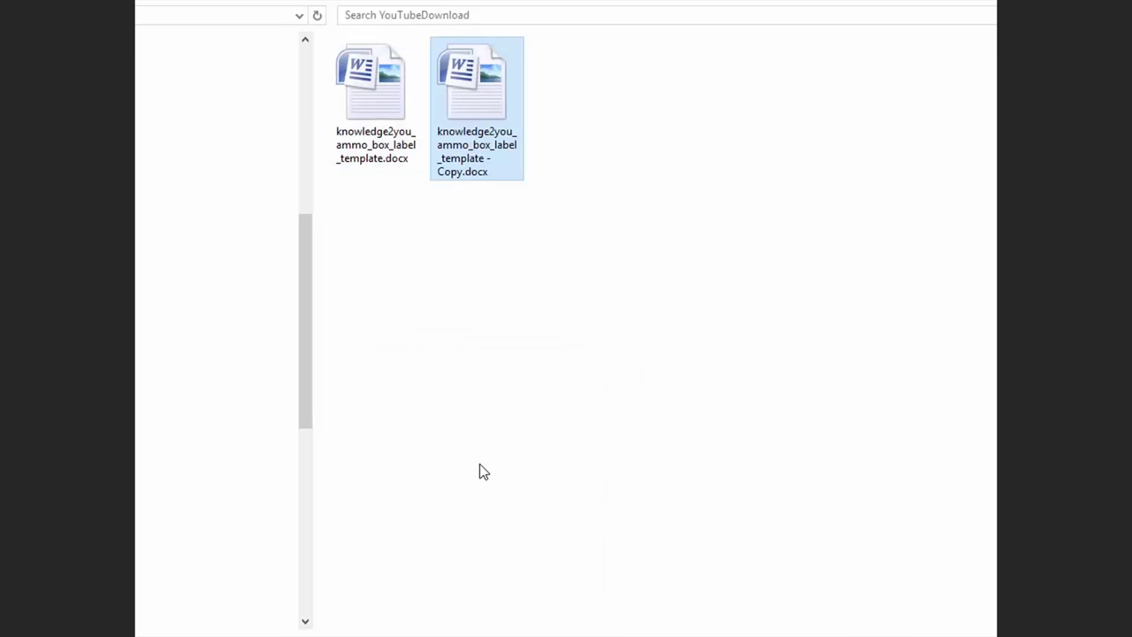
- Rename the copied template file as 1911-LSWC-185gr.docx
right_click(466, 142)
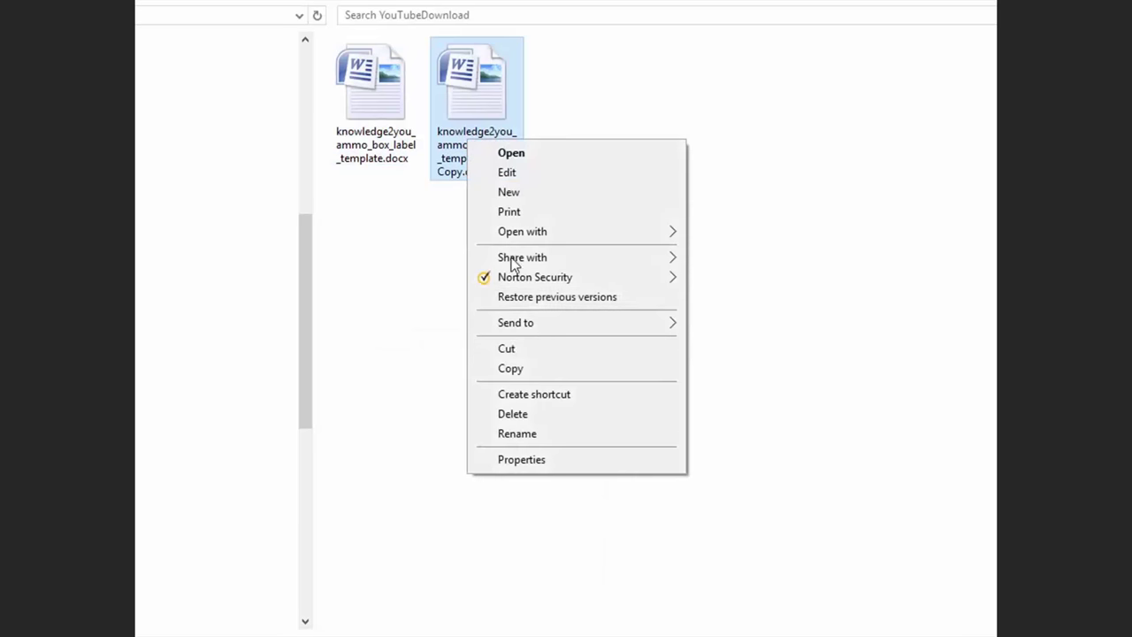
left_click(512, 432)
type("1911")
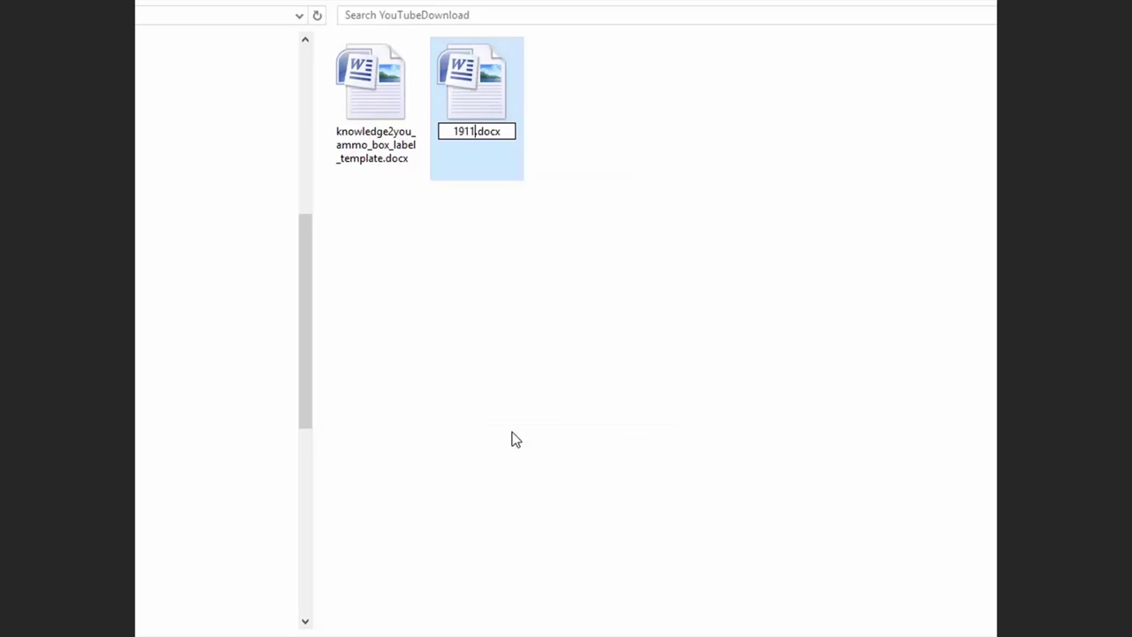
type("-LSWC")
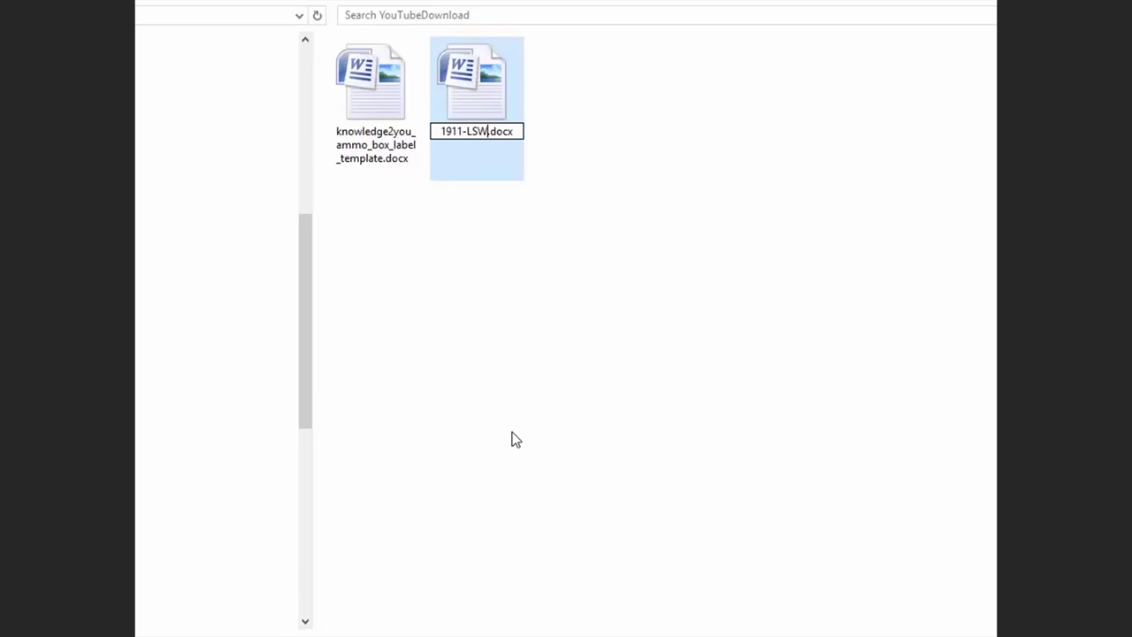
type("-185gr")
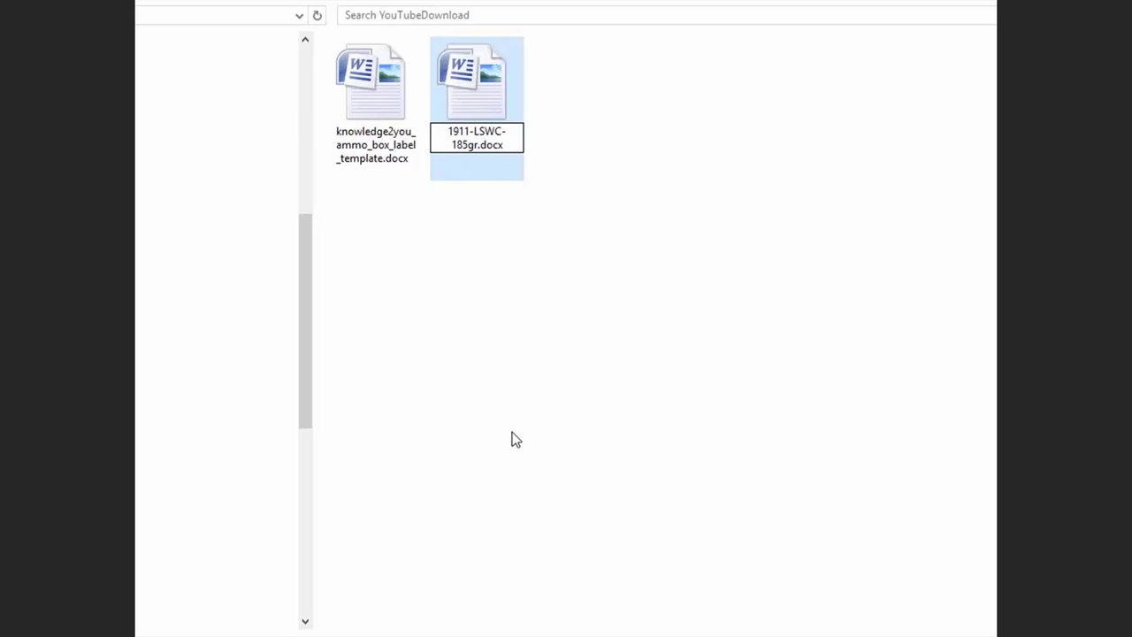
key("Return")
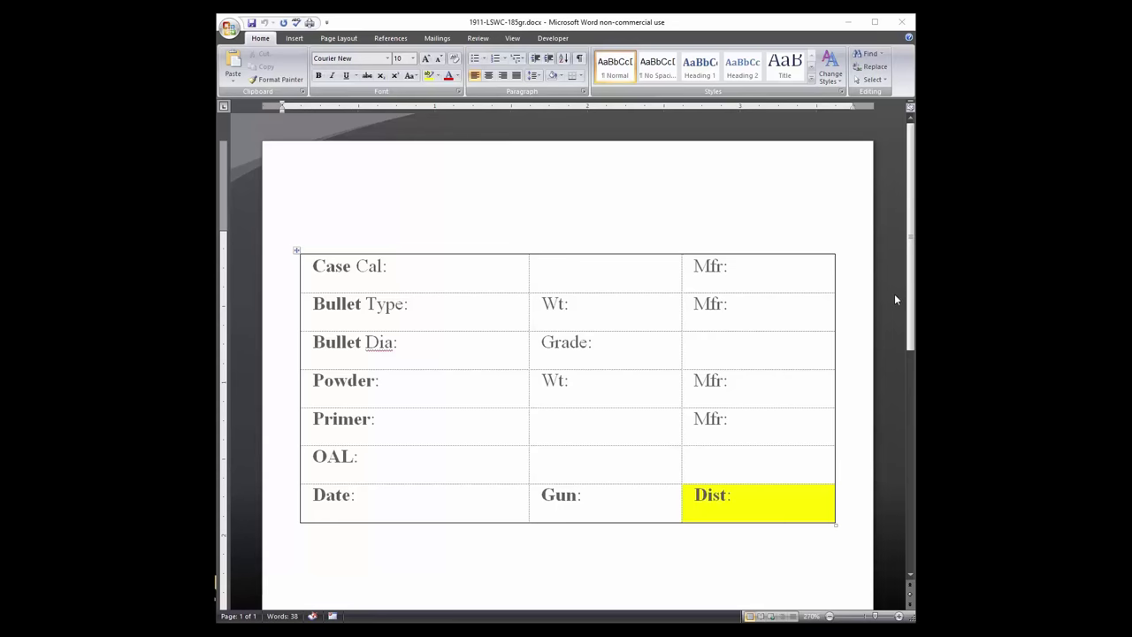
- Examine the layout of rows and columns in the label table of the 1911-LSWC-185gr.docx document
mouse_move(911, 292)
left_mouse_down()
mouse_move(899, 473)
mouse_move(901, 294)
left_mouse_up()
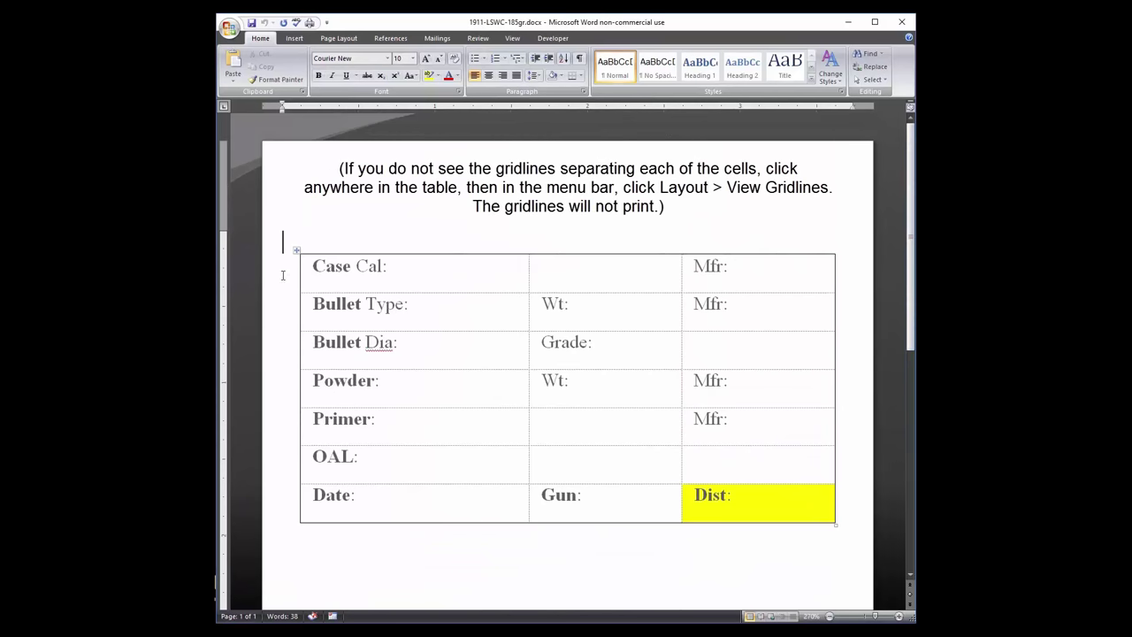
left_click_drag(288, 271, 285, 504)
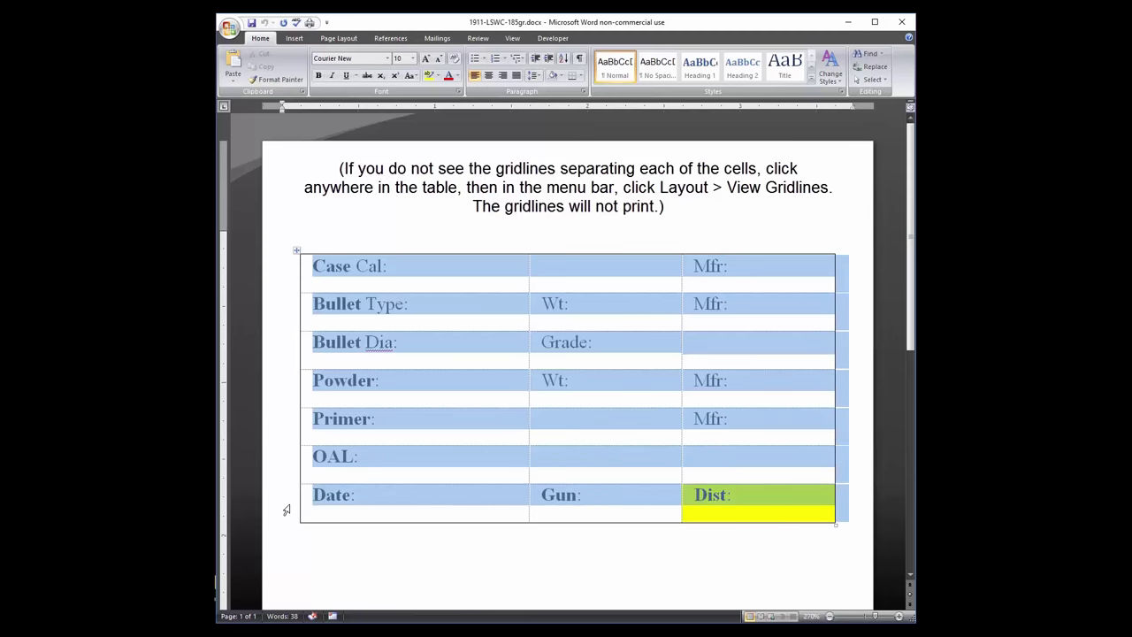
left_click(383, 425)
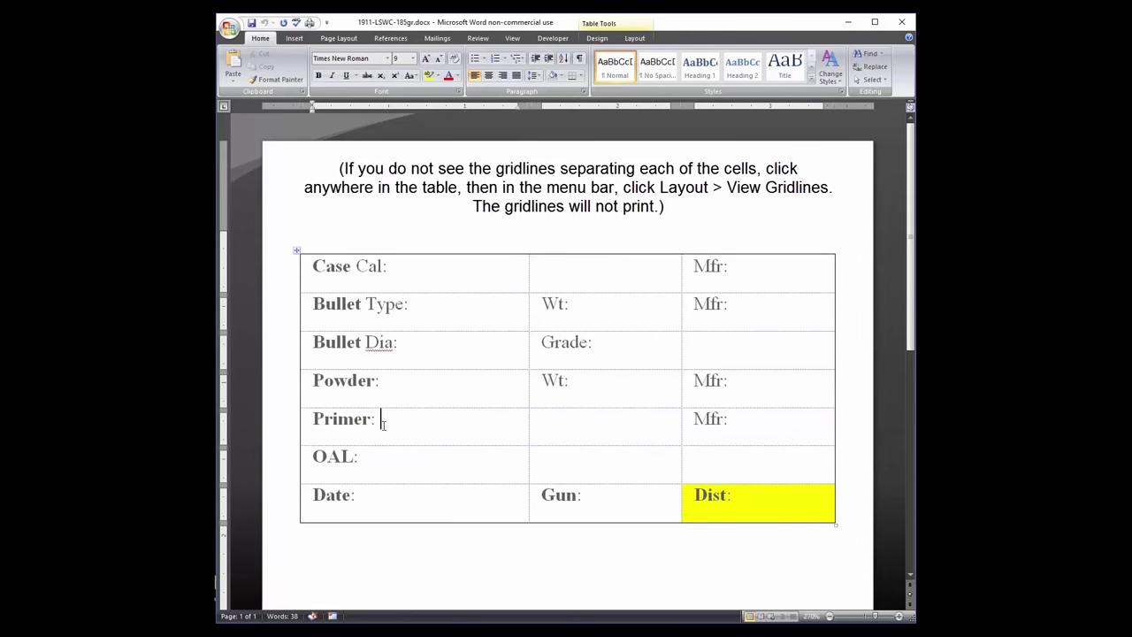
left_click(418, 252)
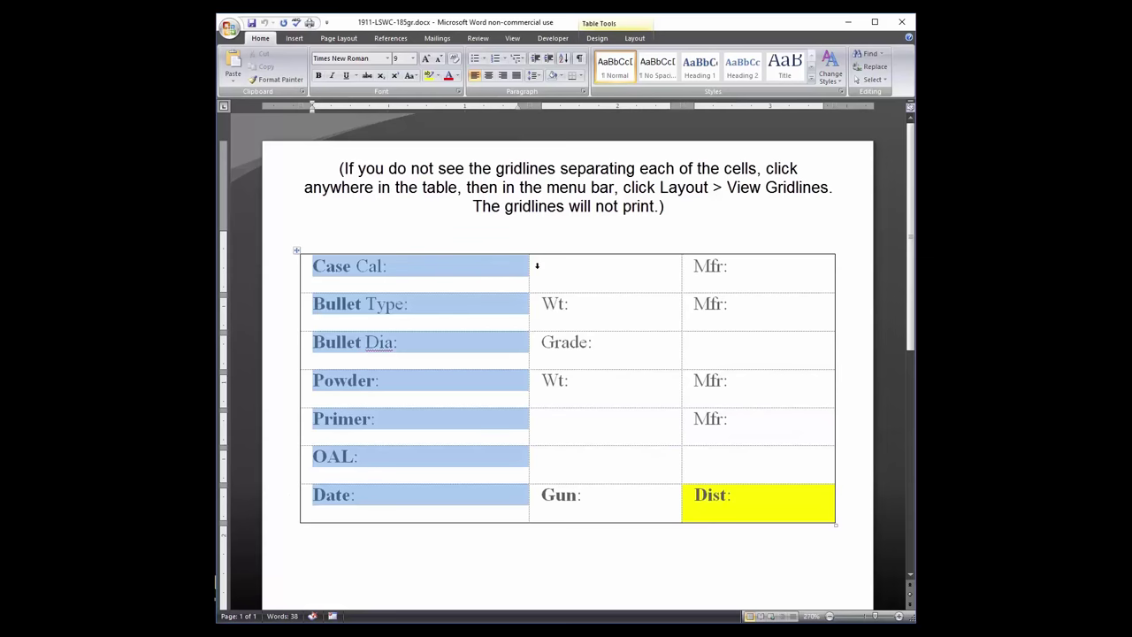
left_click_drag(536, 265, 733, 283)
left_click(730, 305)
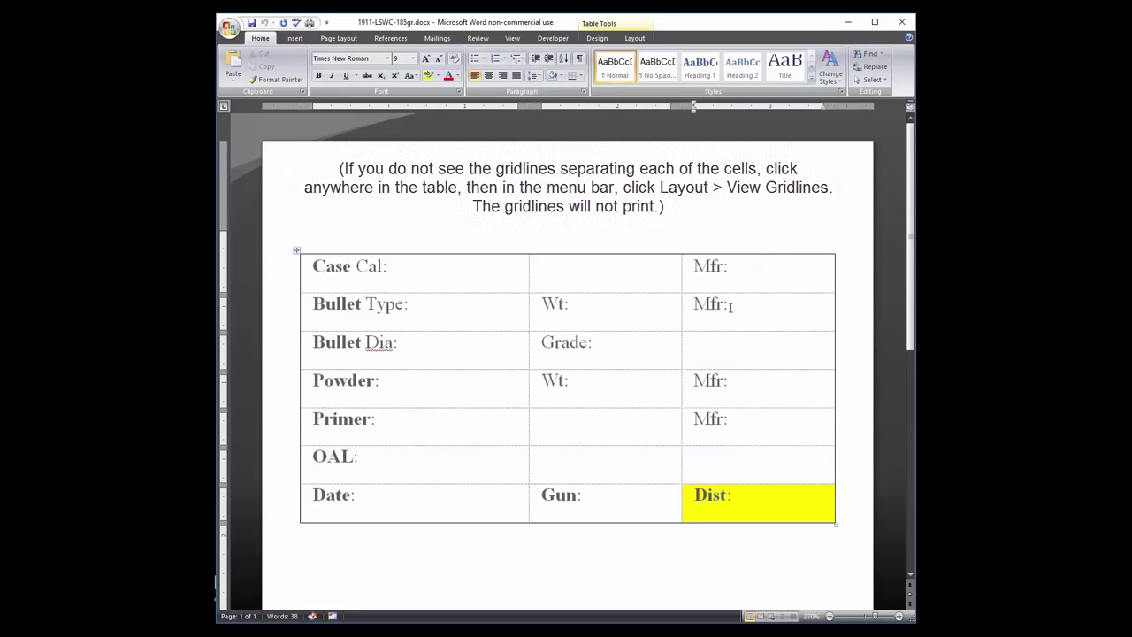
left_click(733, 268)
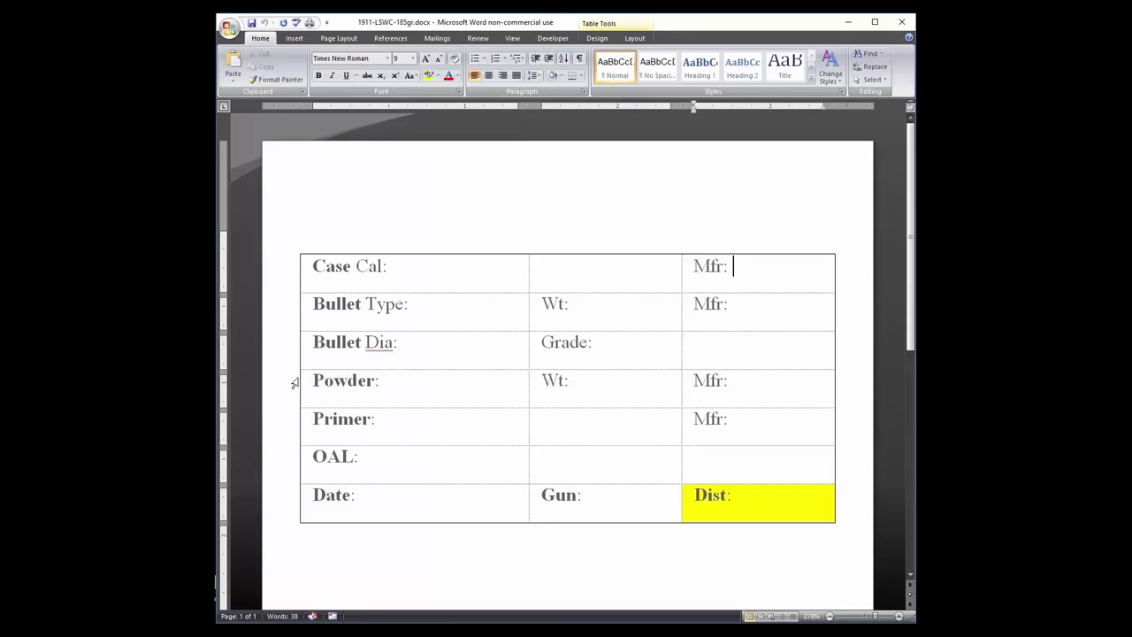
left_click(424, 251)
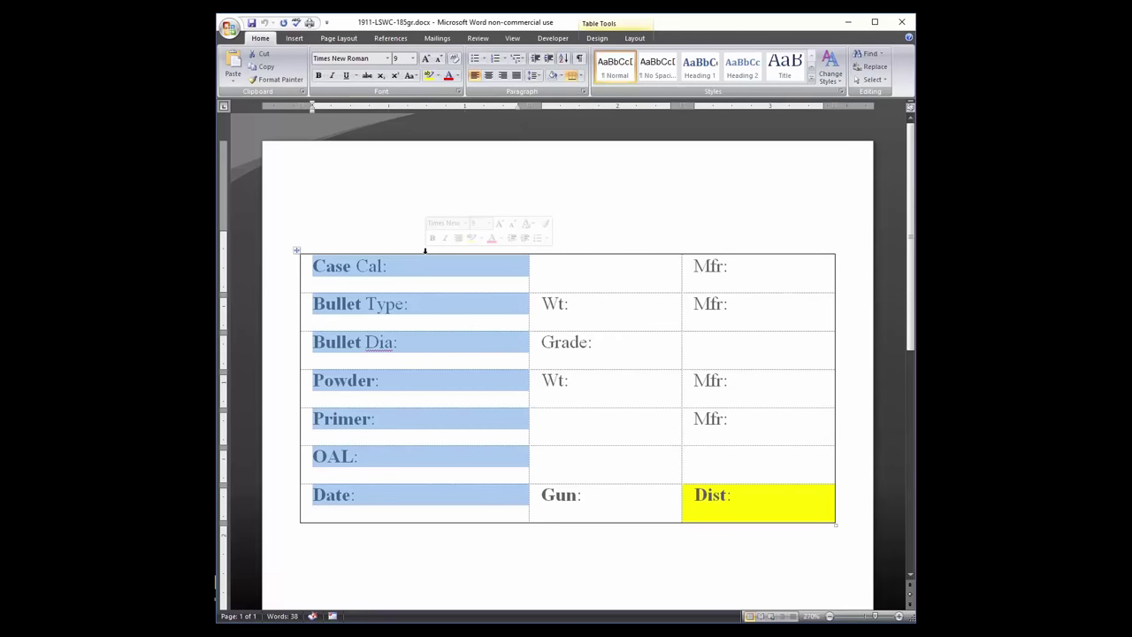
left_click(628, 252)
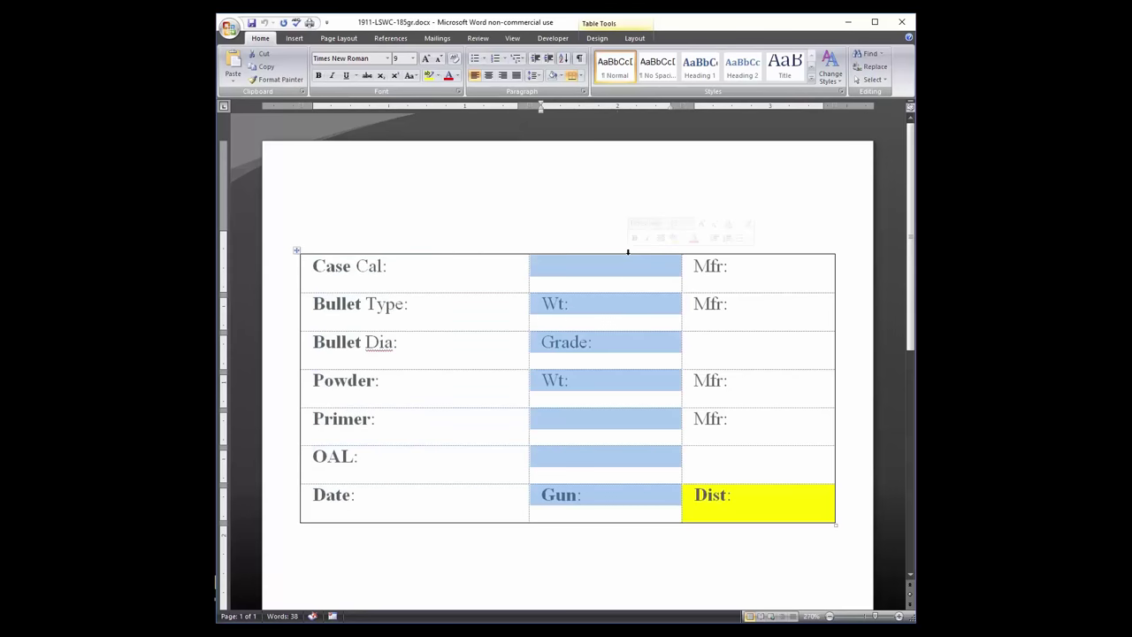
left_click(781, 252)
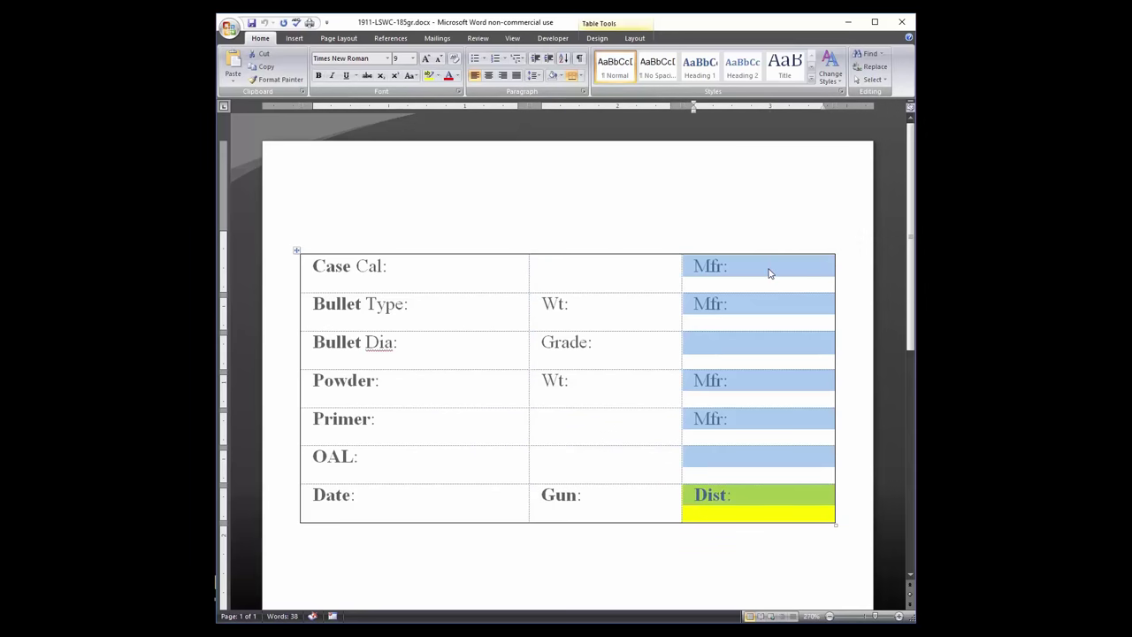
left_click(769, 269)
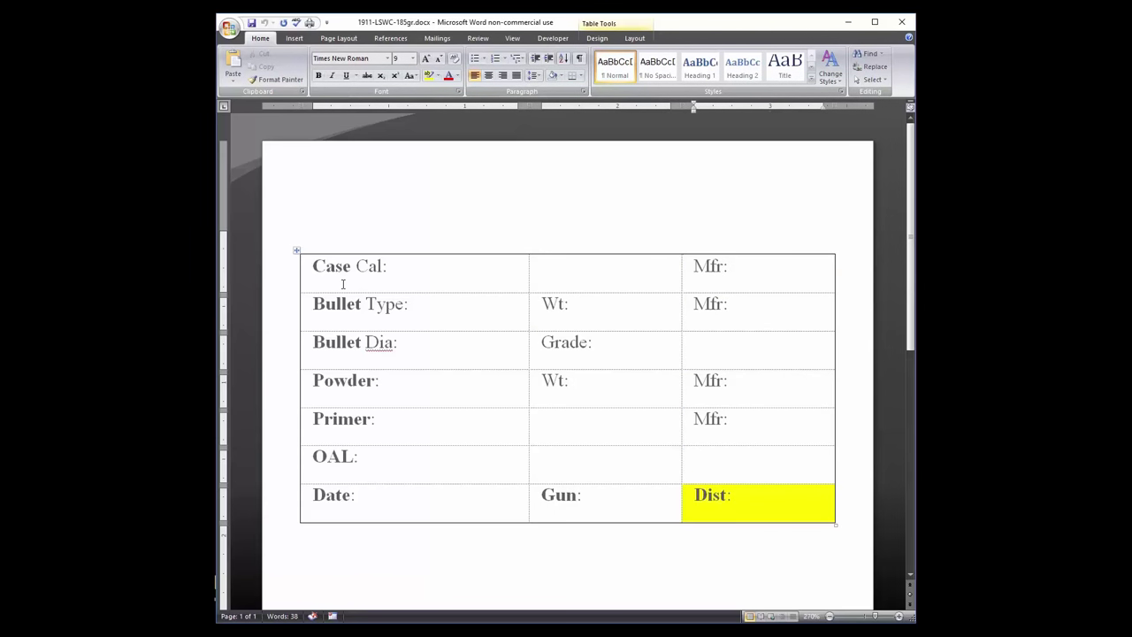
- Fill in the case row of the label with caliber .45 and manufacturer Starline
left_click(419, 269)
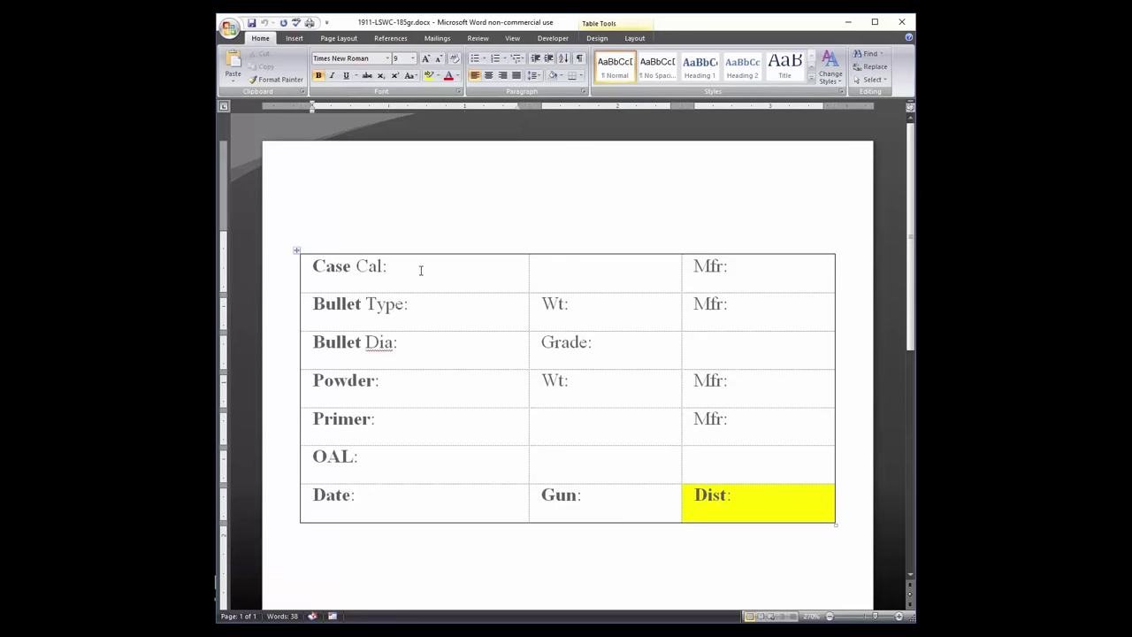
type(".45")
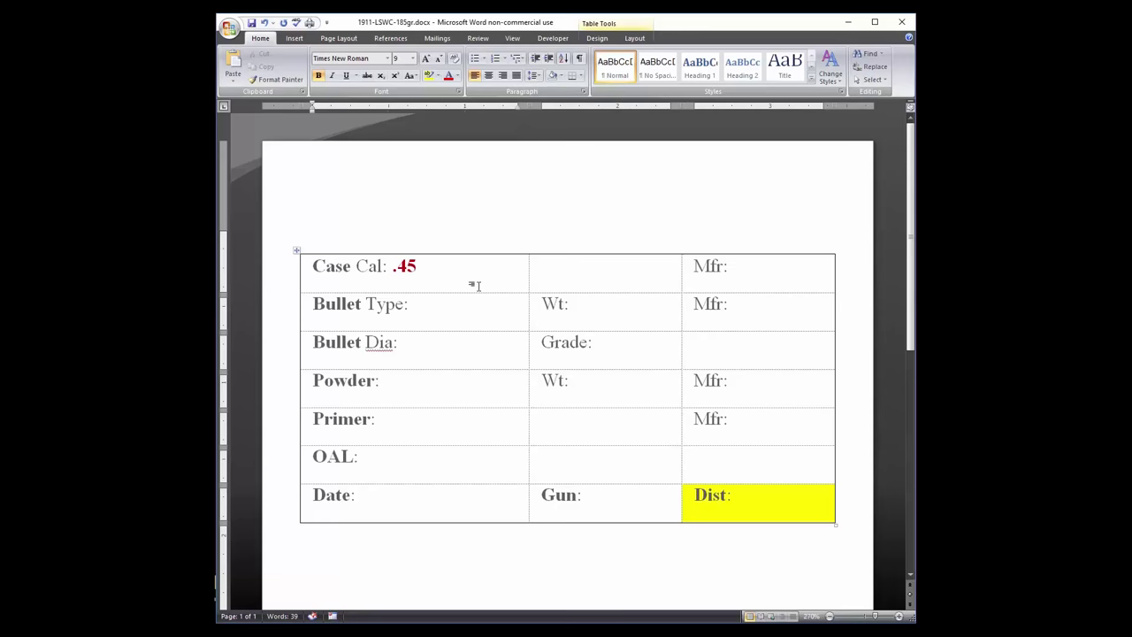
left_click(735, 269)
type("Starline")
- Try to change the font color of the .45 caliber text to Black, Text 1
mouse_move(404, 268)
left_mouse_down()
mouse_move(417, 267)
mouse_move(393, 268)
left_mouse_up()
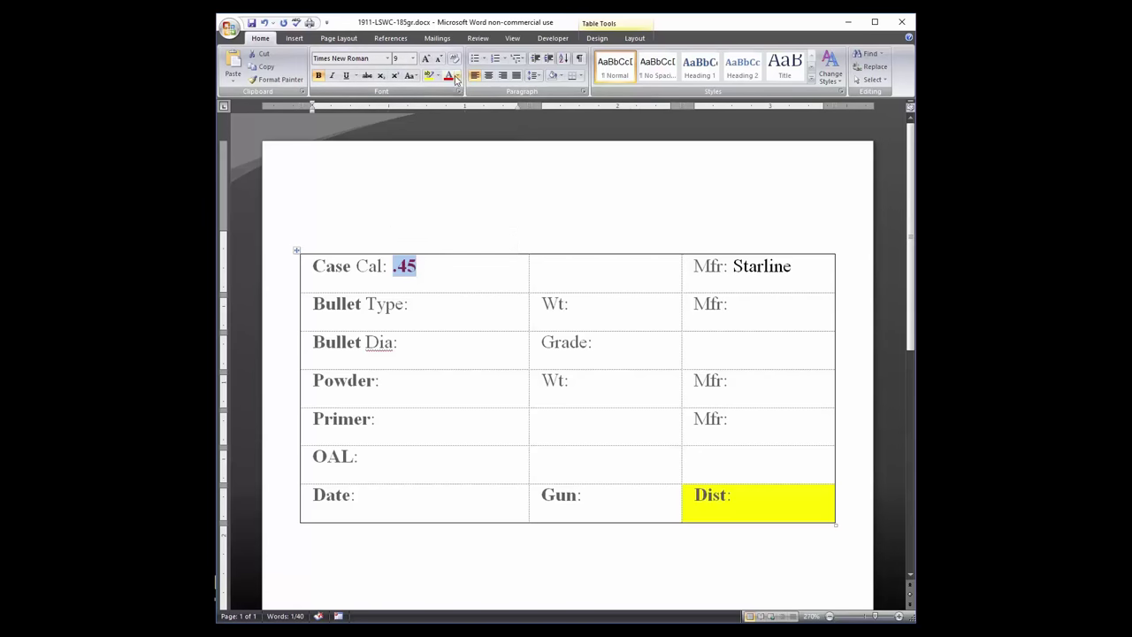
left_click(458, 78)
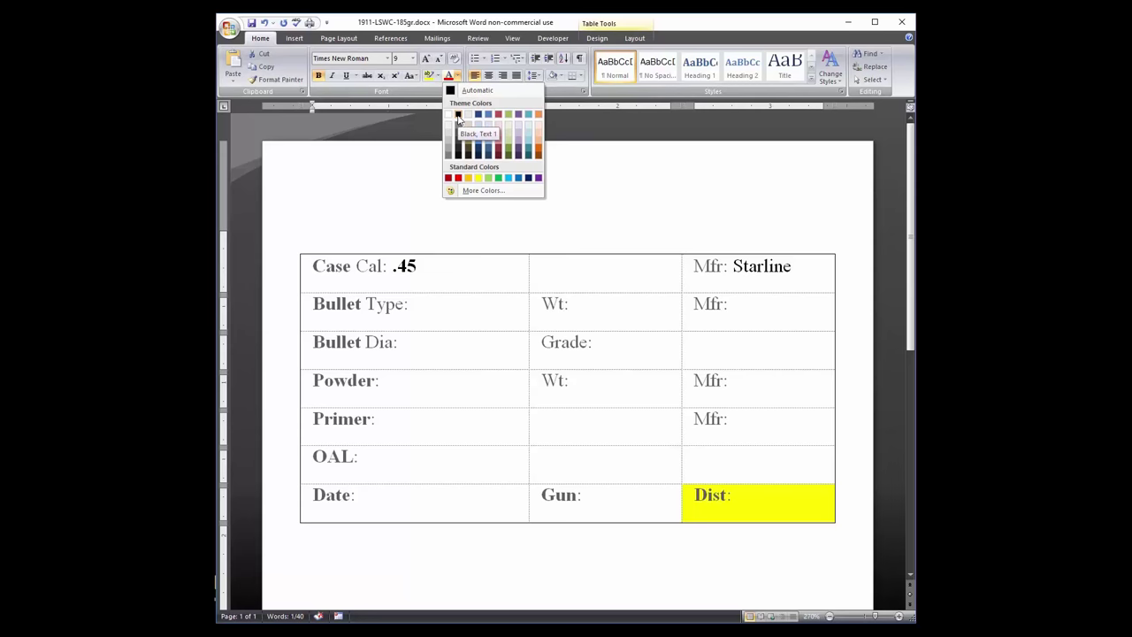
left_click(458, 115)
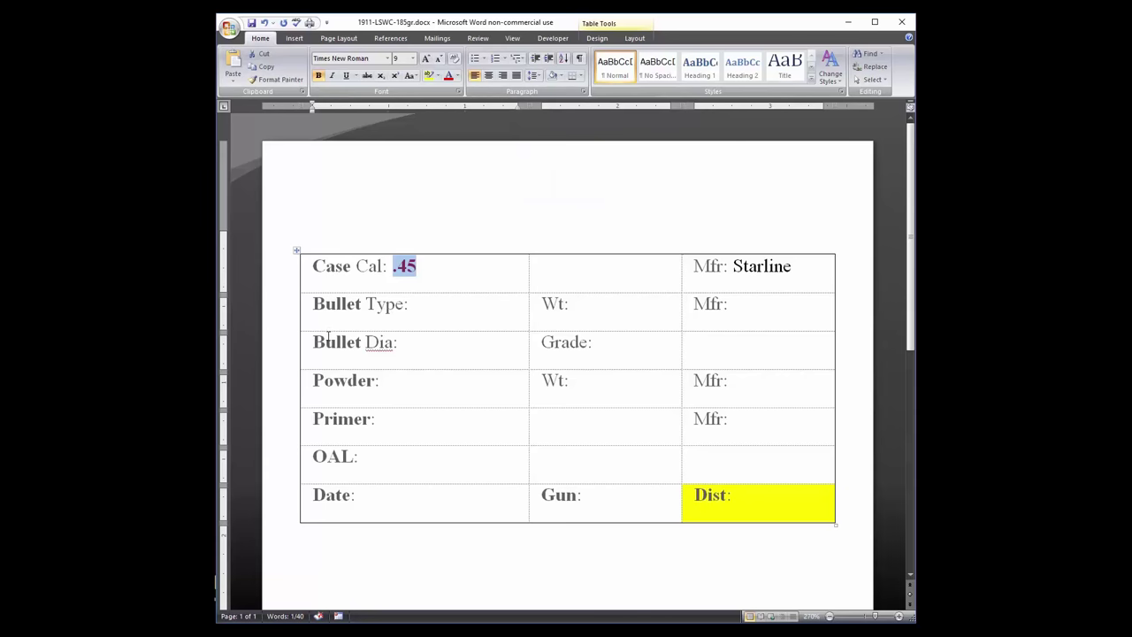
- Enter LSWC as the bullet type and 185 gr as the bullet weight
left_click(432, 306)
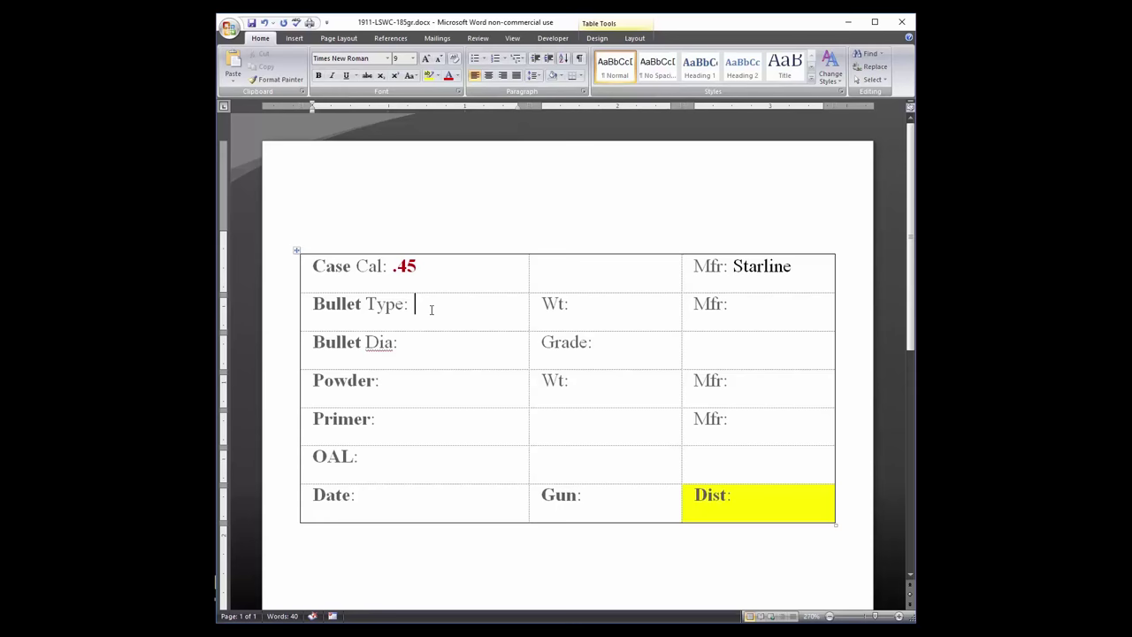
type("LSWC")
left_click(574, 303)
type("18")
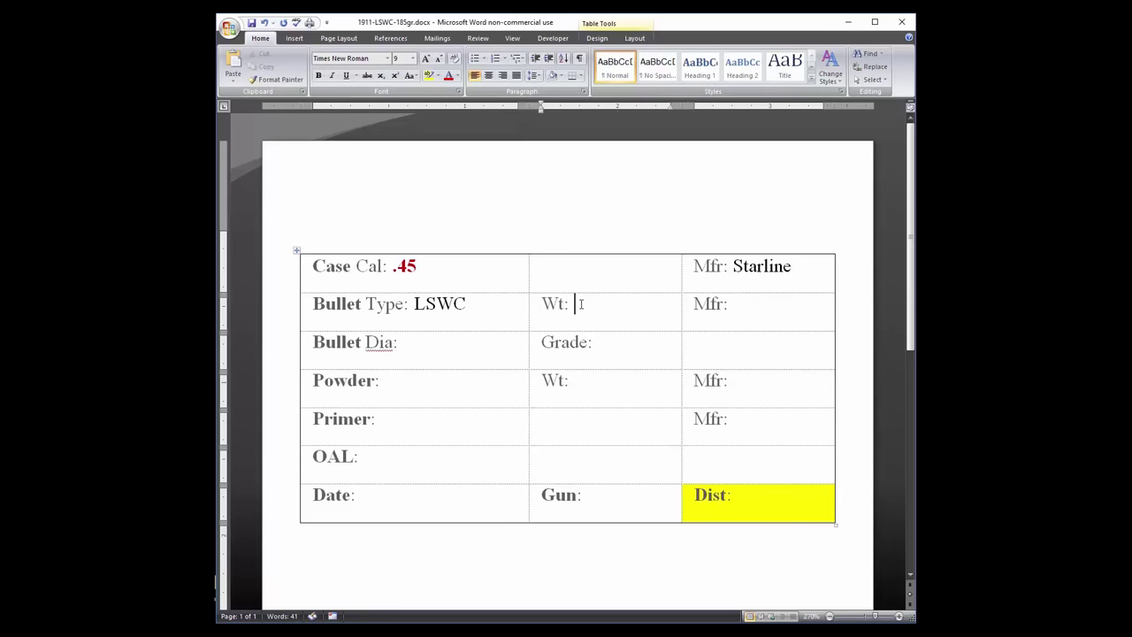
type("5 gr")
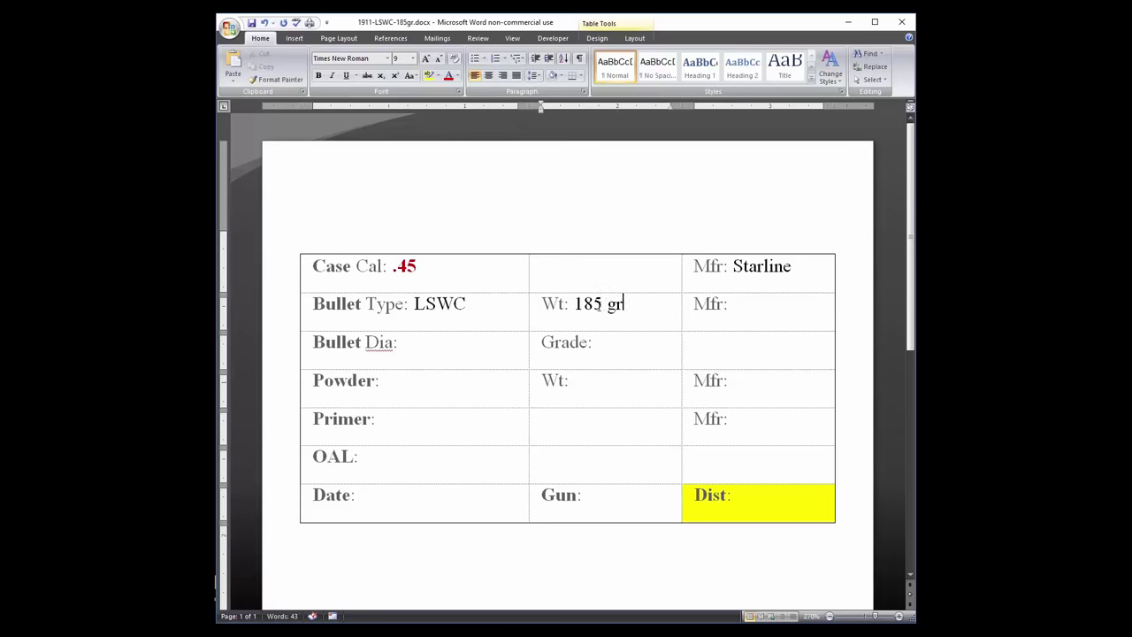
- Enter xyz as the bullet manufacturer, 0.452" as the bullet diameter and Match as the grade
left_click(739, 305)
type("xyz")
left_click(453, 347)
type("0.452\"")
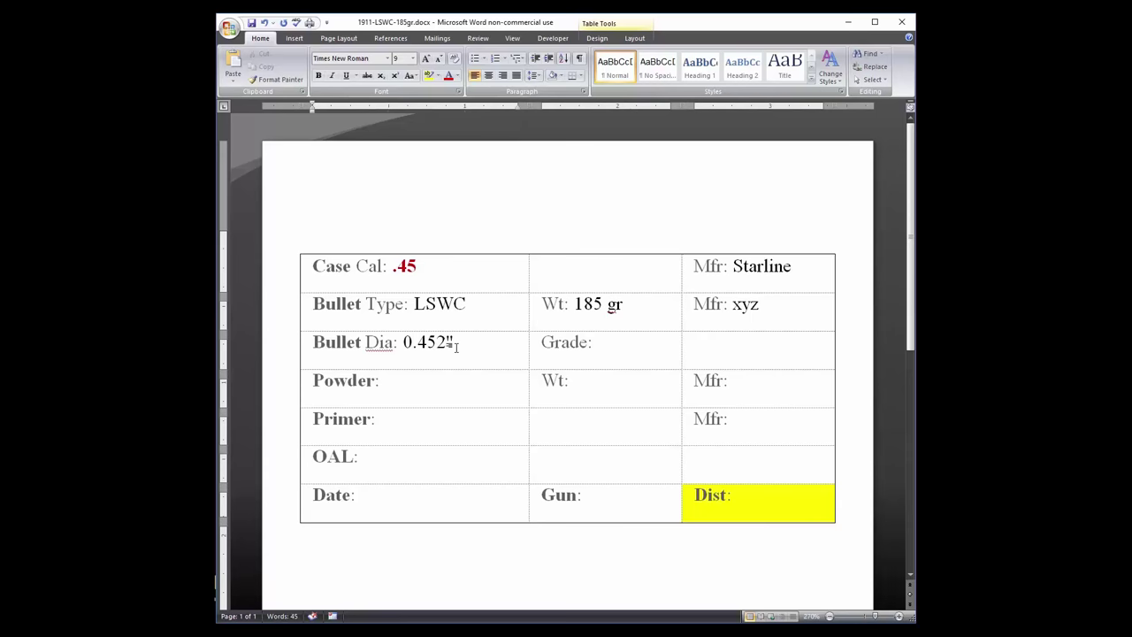
left_click(597, 343)
type("Match")
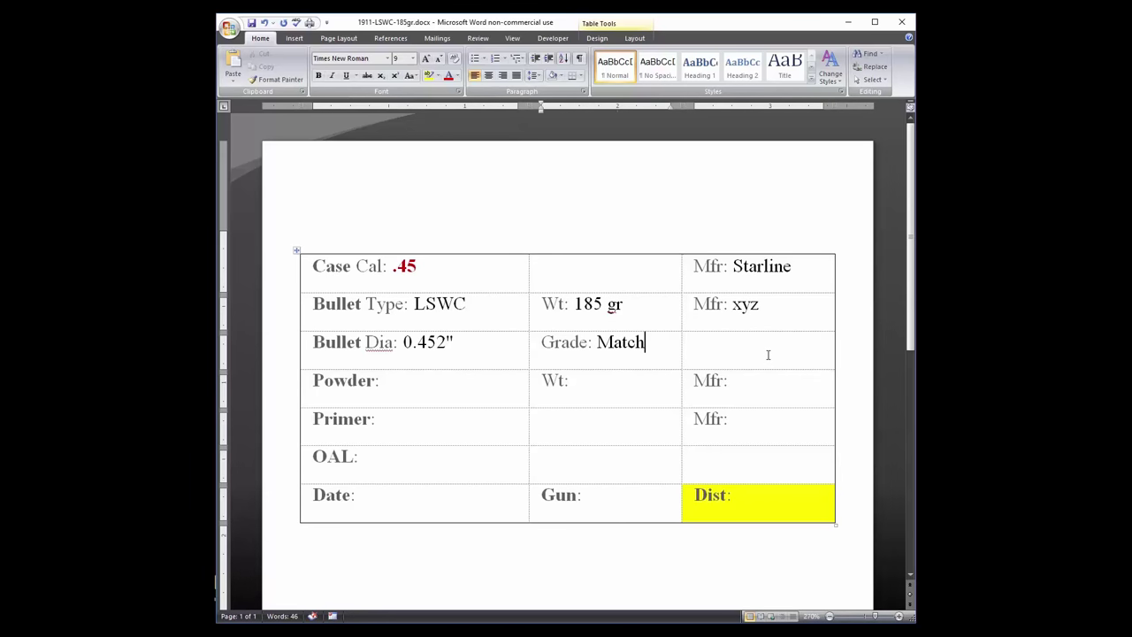
- Fill in the powder row with N310, a weight of x grs and manufacturer Vihtavuori
left_click(406, 386)
type("N310")
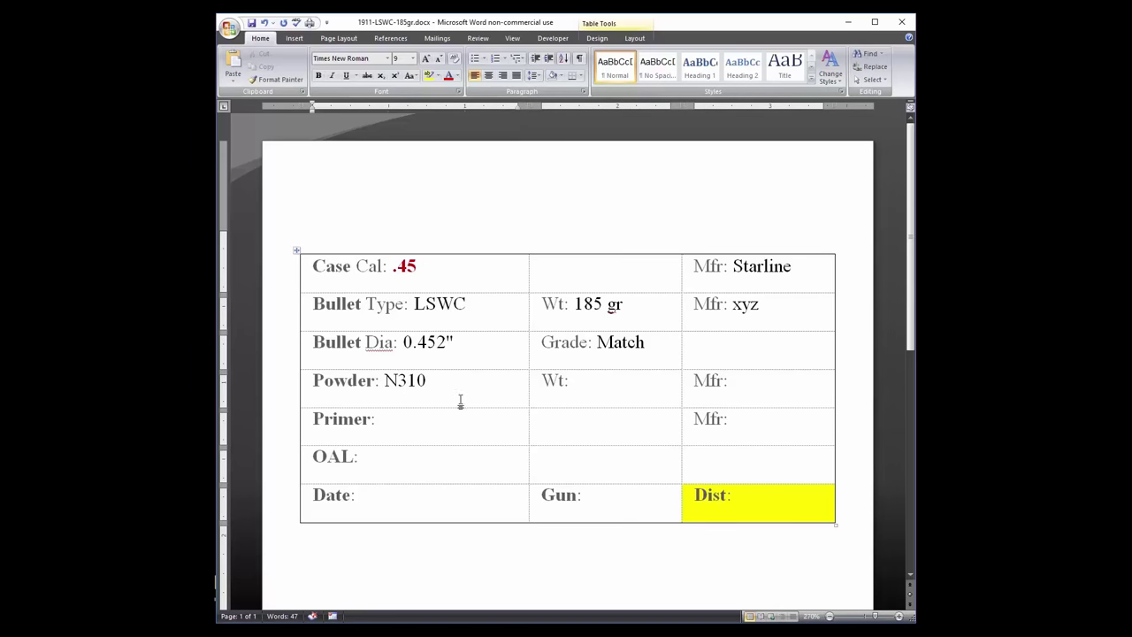
left_click(606, 382)
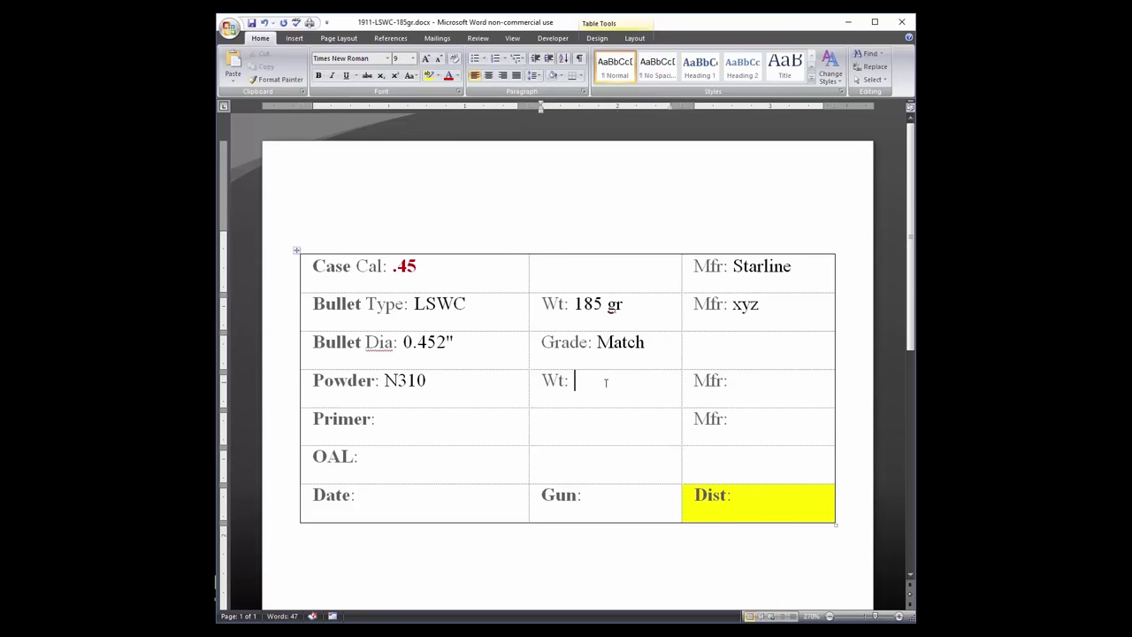
type("x grs")
left_click(696, 346)
left_click(730, 379)
type("Vih")
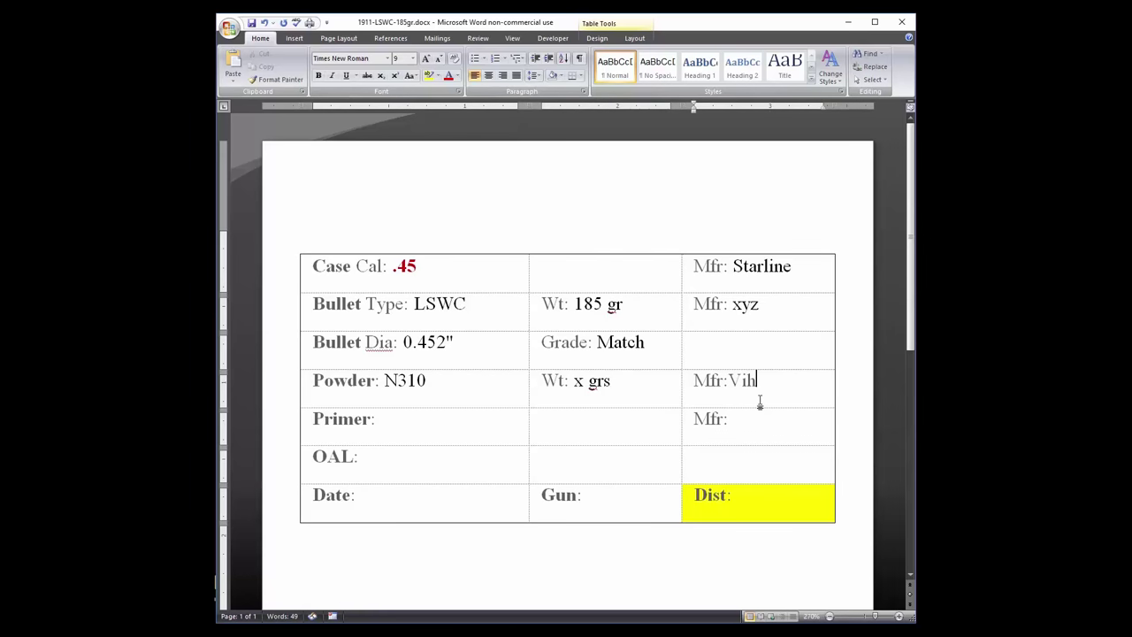
type("tavuo")
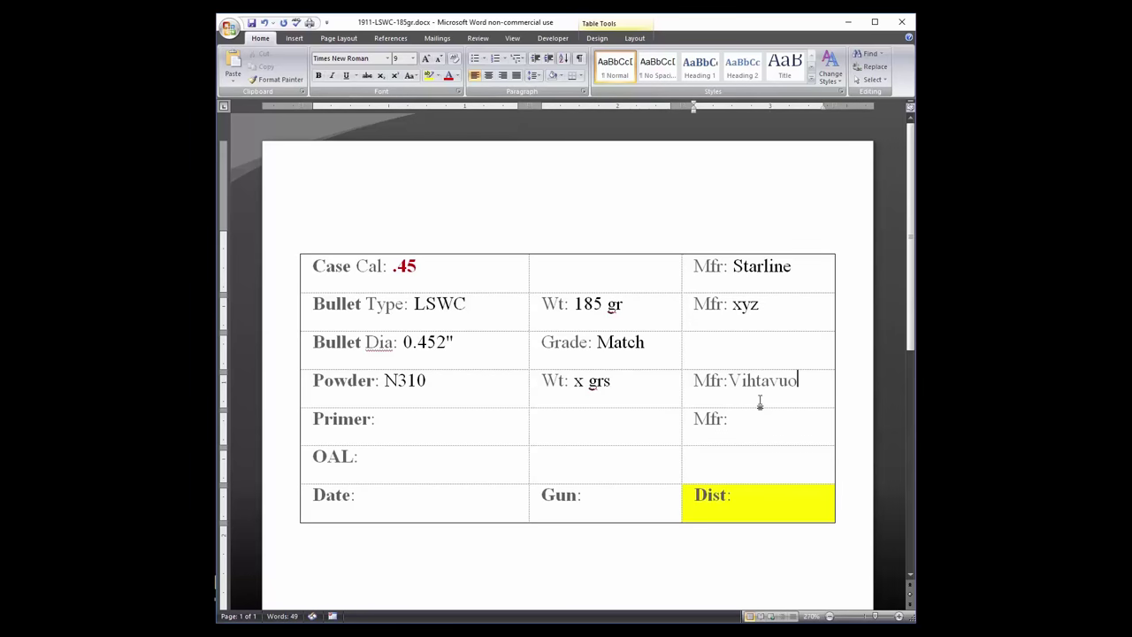
type("ri")
- Fill in the primer row with Large Pistol and manufacturer Winchester
left_click(407, 420)
type("Large Pistol")
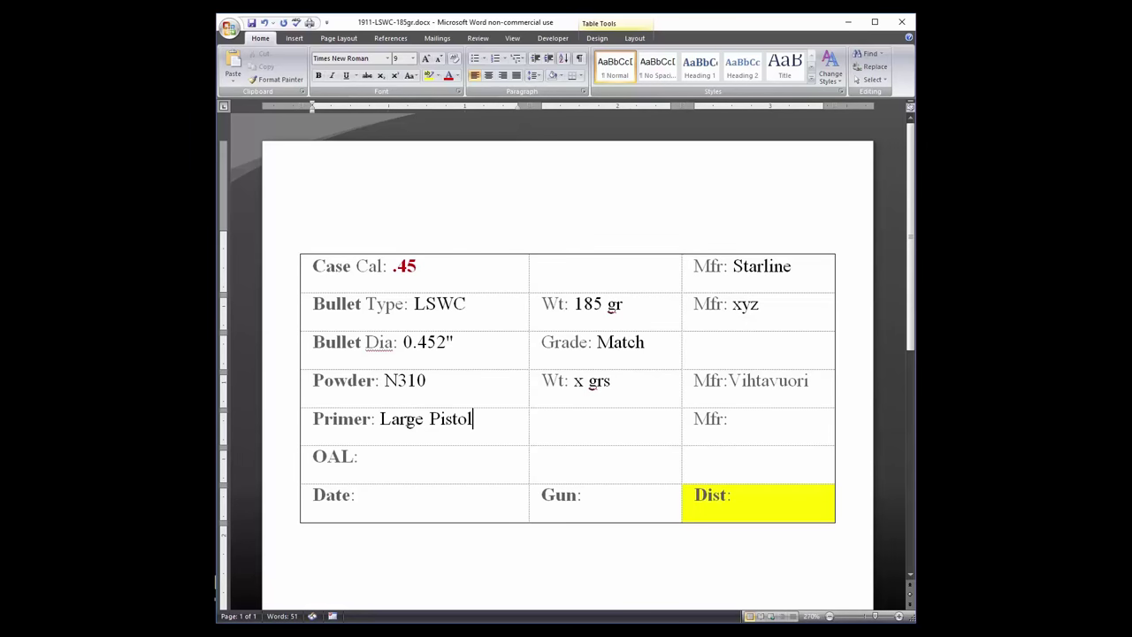
key("Tab")
key("Tab")
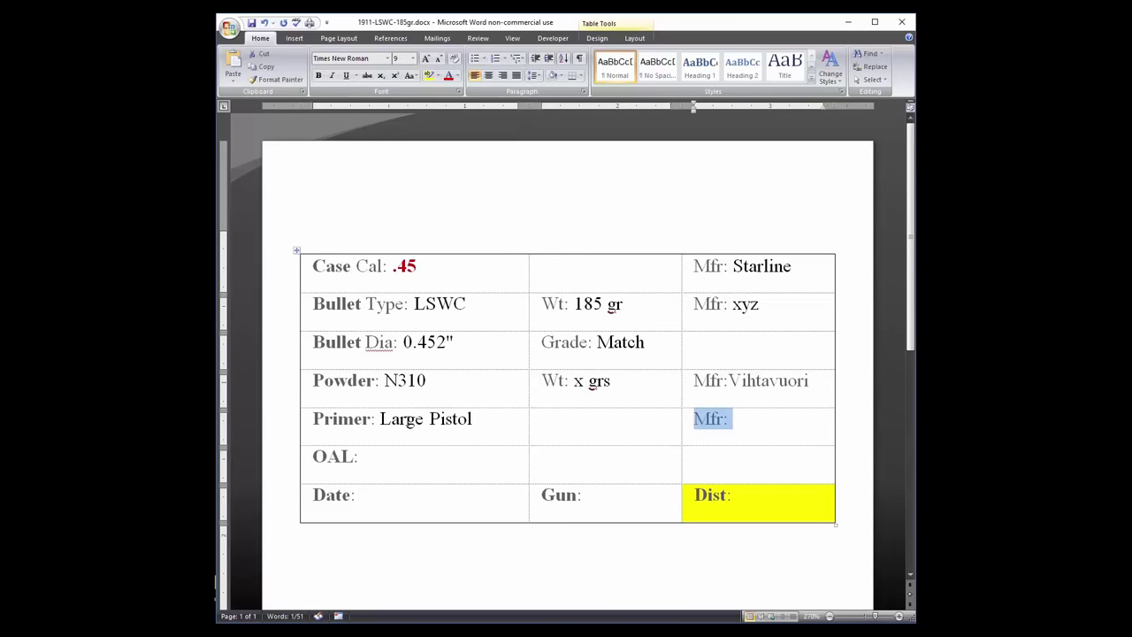
key("Right")
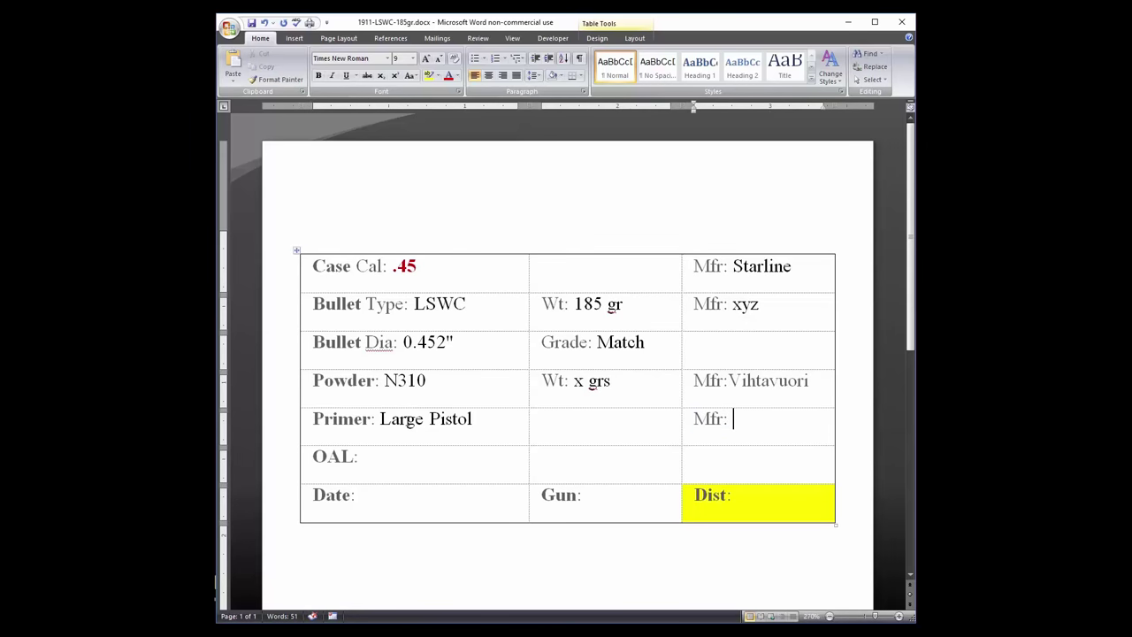
type("Winchester")
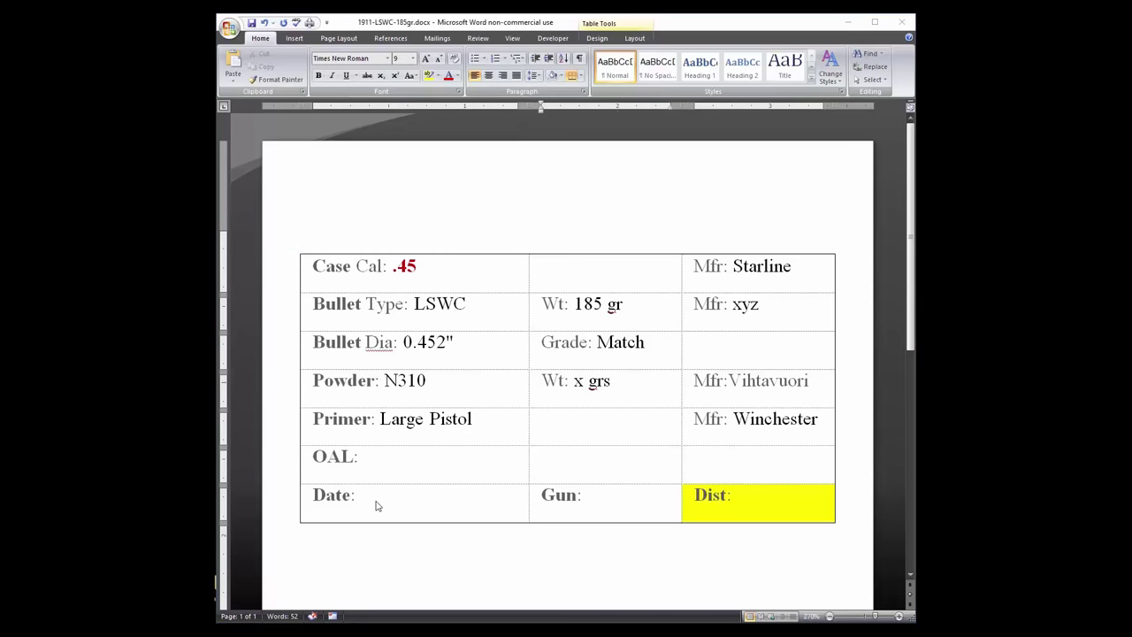
- Enter 1911 as the gun and 25 yds as the distance in the label's last row
left_click(596, 497)
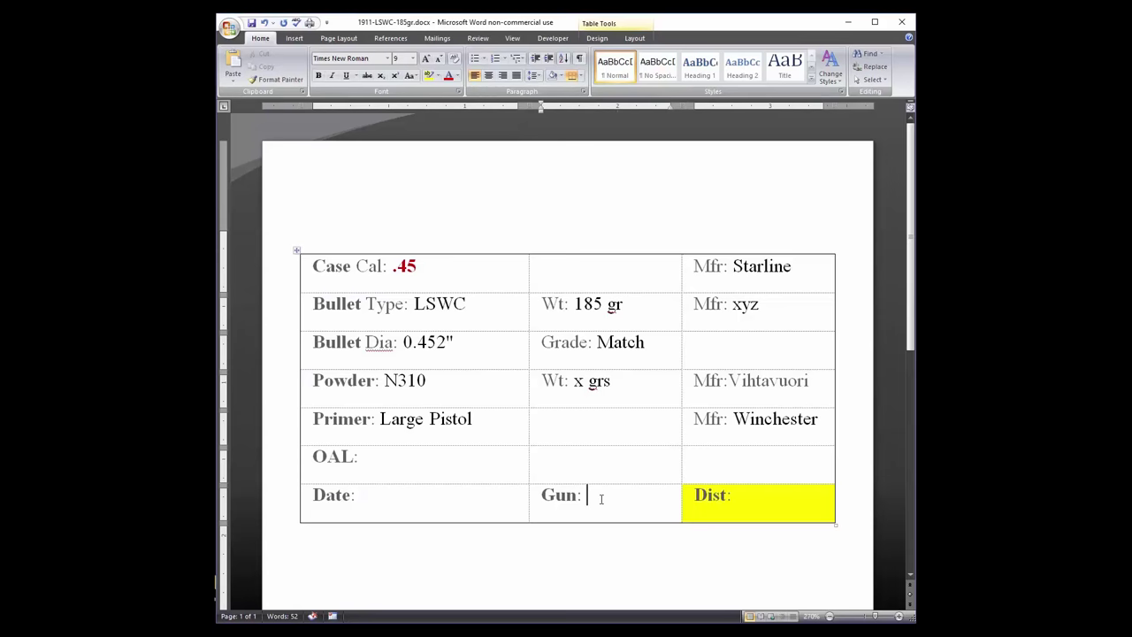
type("1911")
left_click(773, 503)
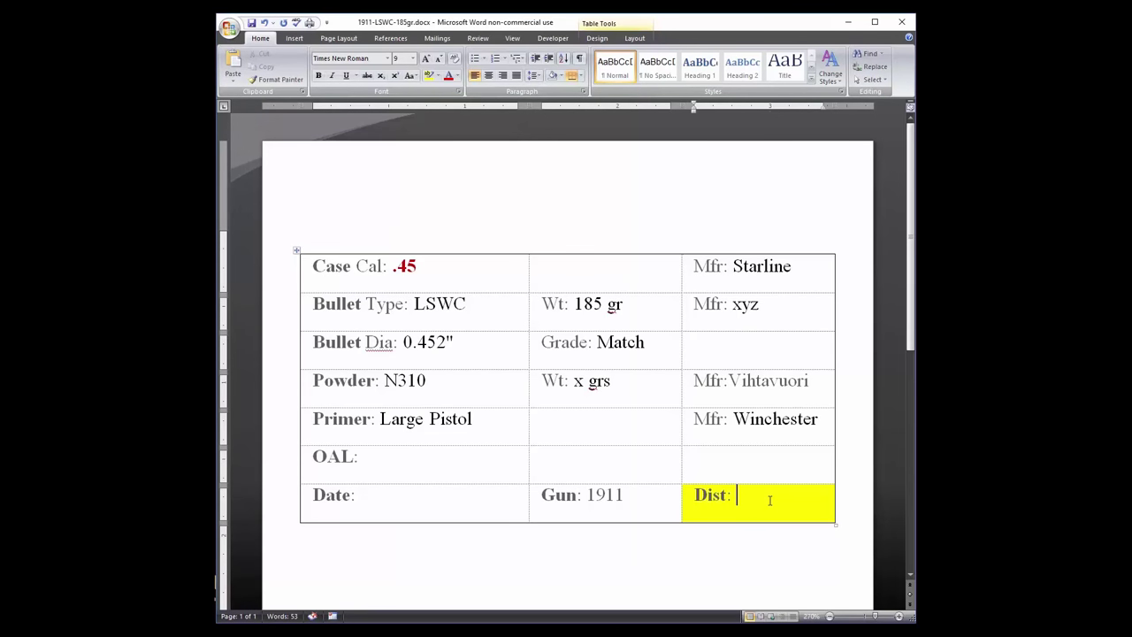
type("25 yds")
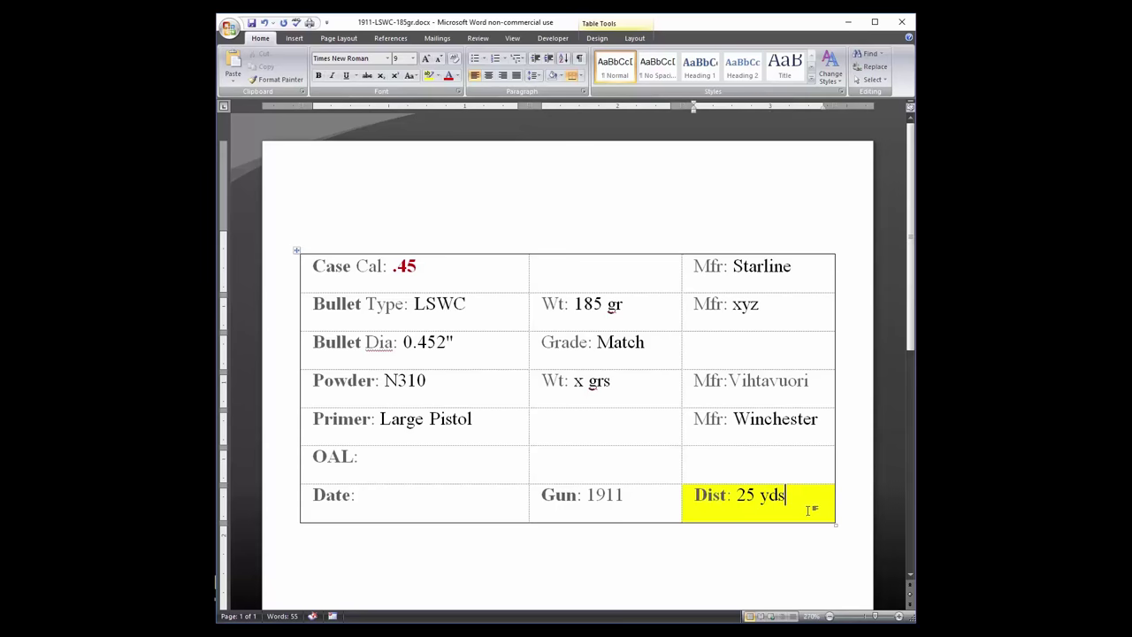
- Preview the No Color shading option on the yellow distance cell without applying it
left_click(596, 38)
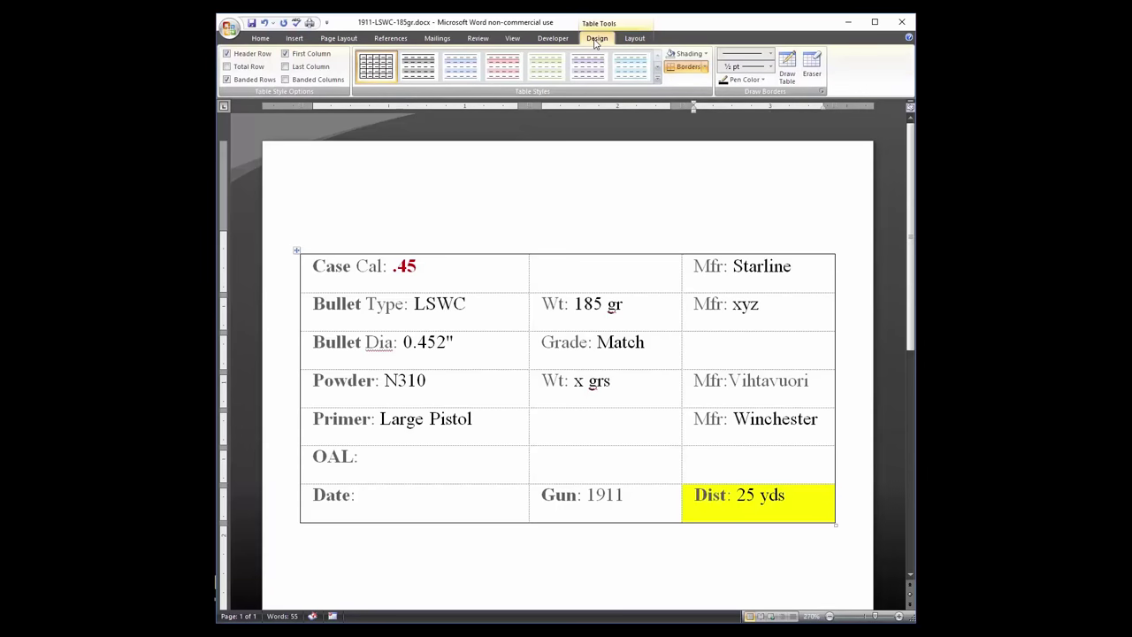
left_click(706, 54)
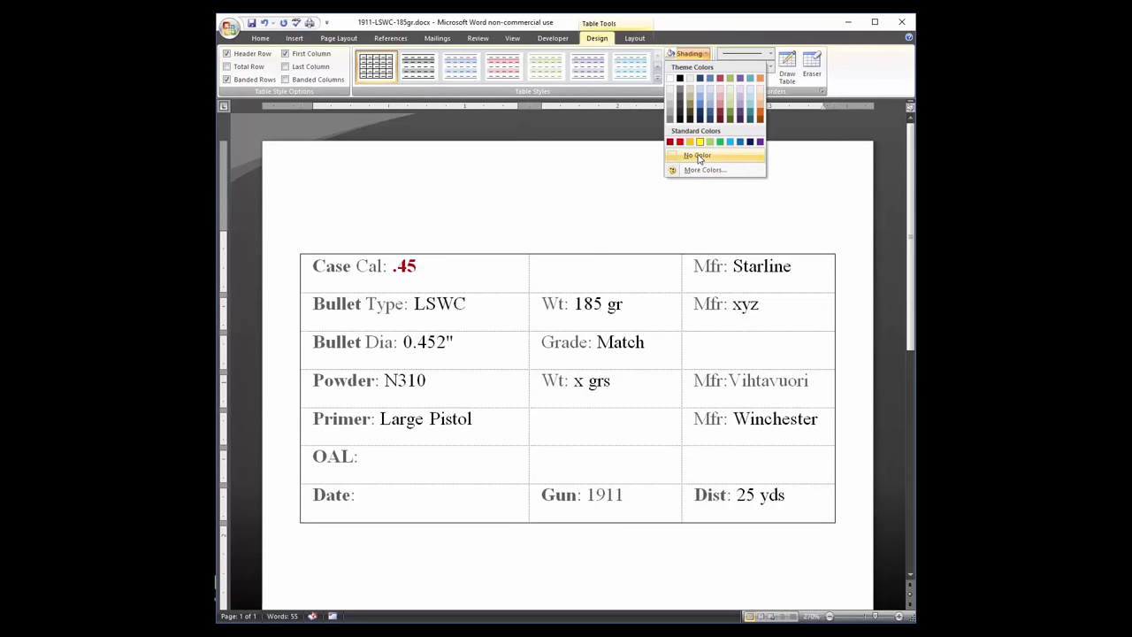
left_click(603, 174)
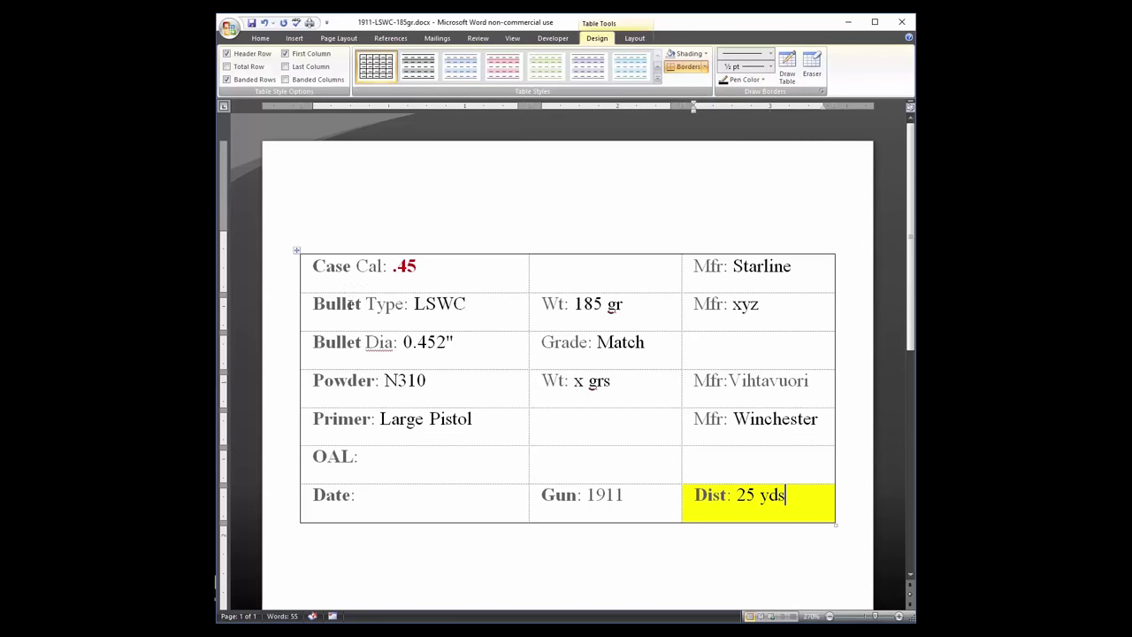
left_click_drag(357, 304, 336, 304)
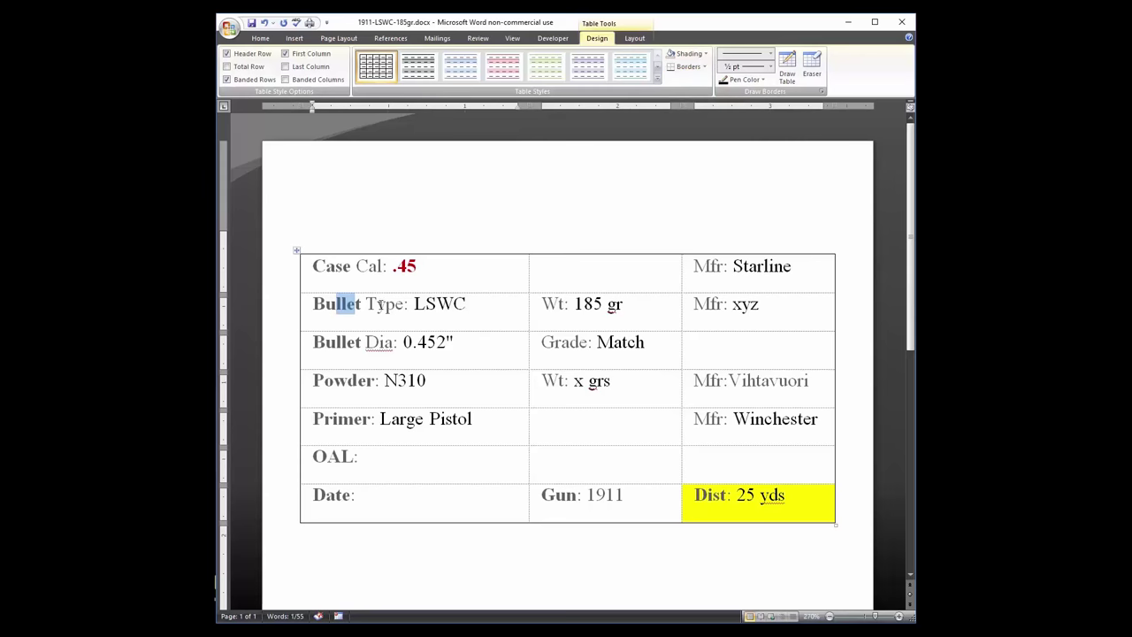
left_click_drag(388, 304, 377, 304)
left_click(394, 309)
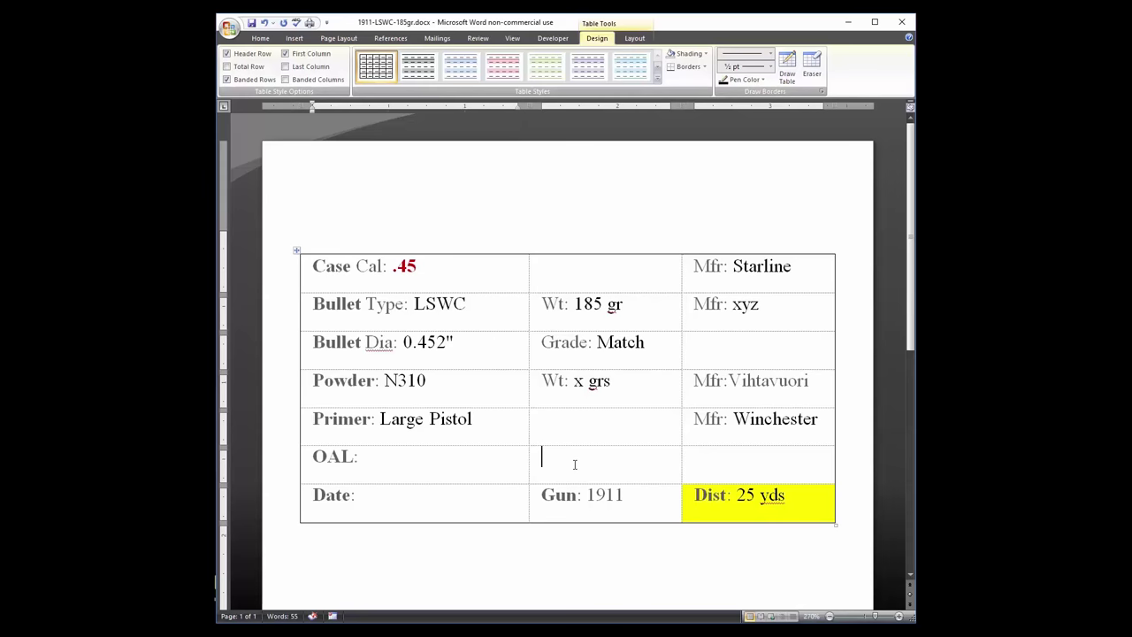
- Add the text "Velocity: 1000 fps" to the empty middle cell of the OAL row
type("Velocity: 1000")
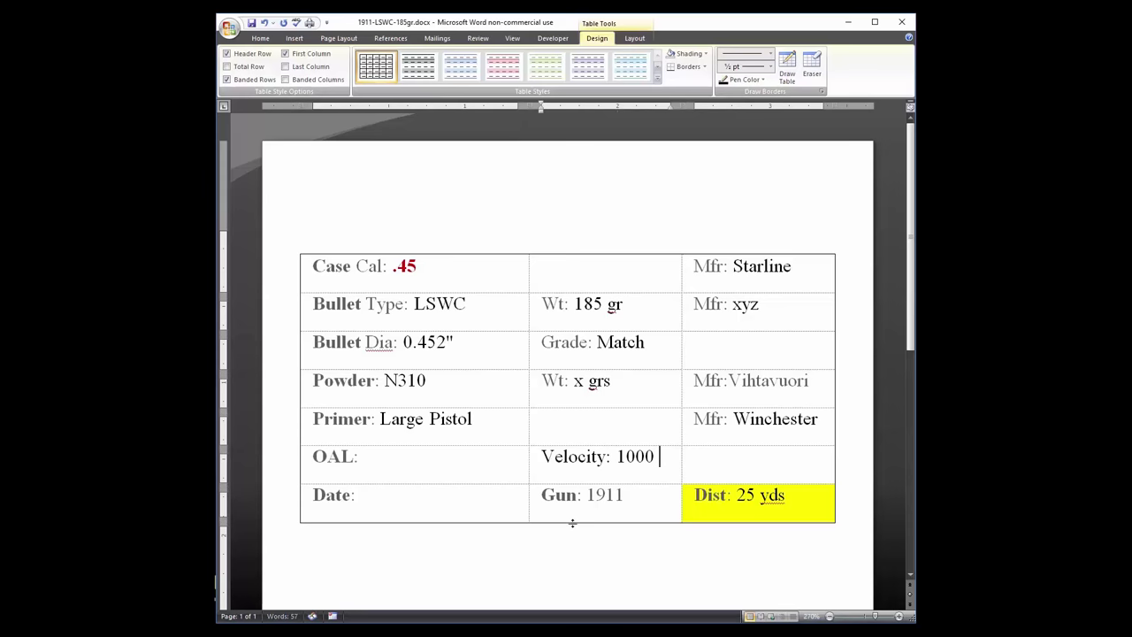
type(" fps")
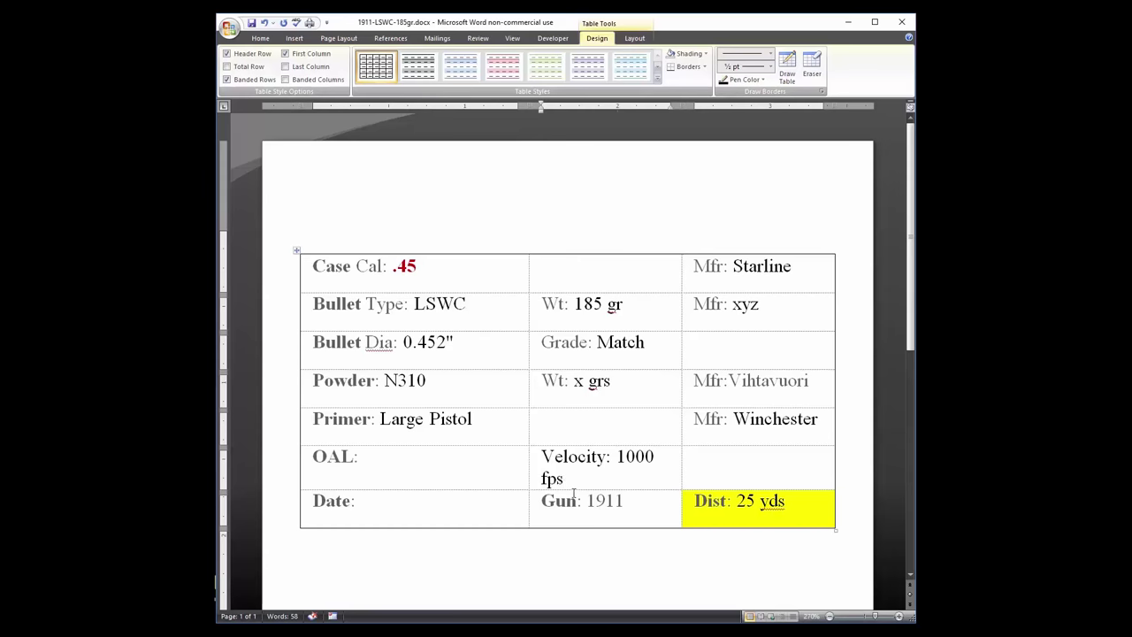
- Try to reduce the font size of the velocity text to 8
left_click_drag(566, 479, 546, 457)
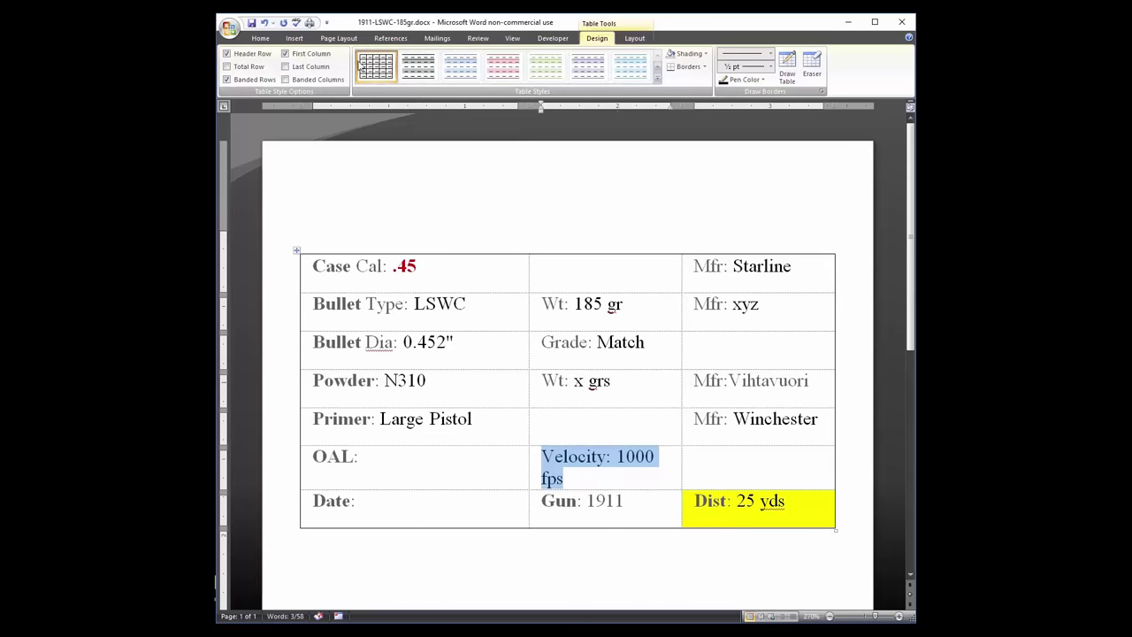
left_click(260, 39)
left_click(412, 58)
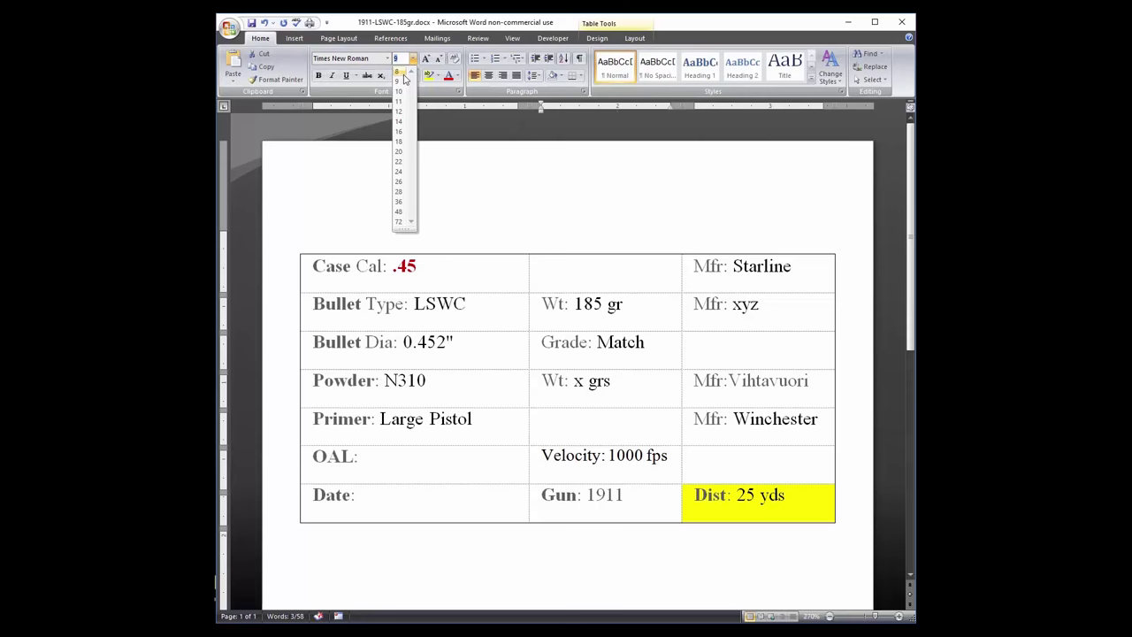
left_click(570, 464)
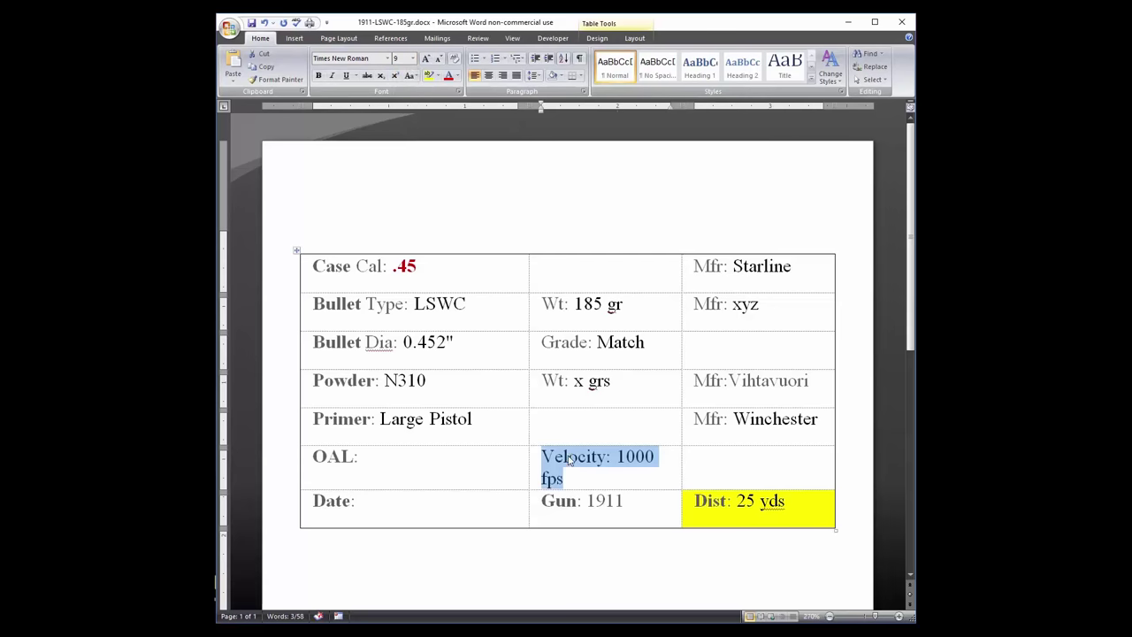
- Shorten the Velocity label in the OAL row to Vel
left_click(570, 462)
key("Delete")
key("Delete")
key("Delete")
key("Delete")
key("Delete")
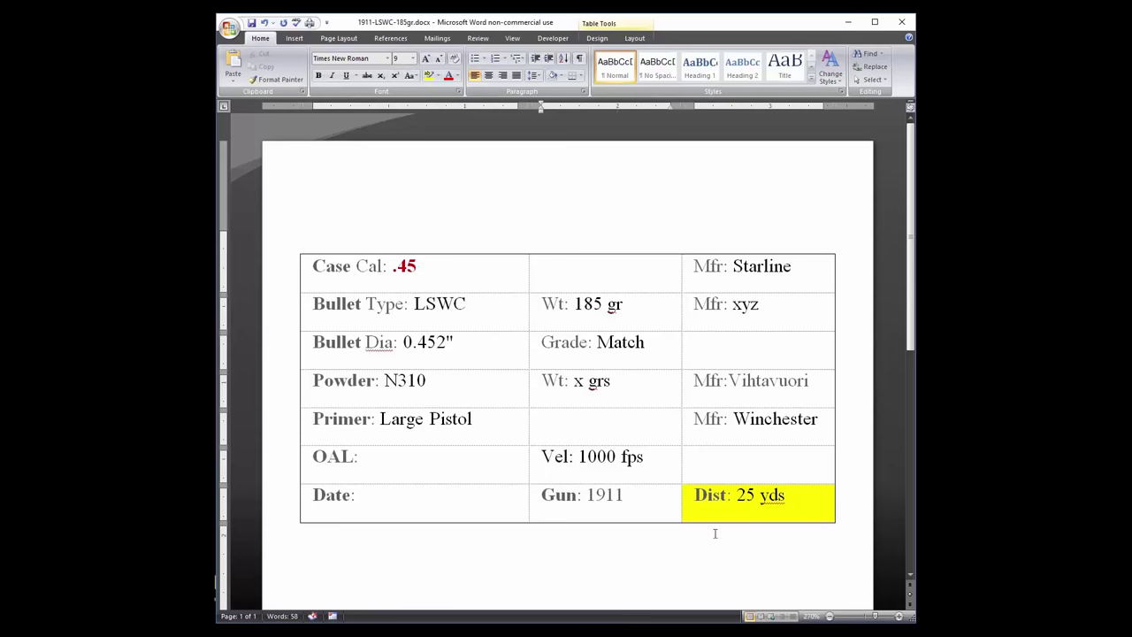
- Add the label "PF:" to the last cell of the OAL row and delete the Grade: Match text
left_click(715, 460)
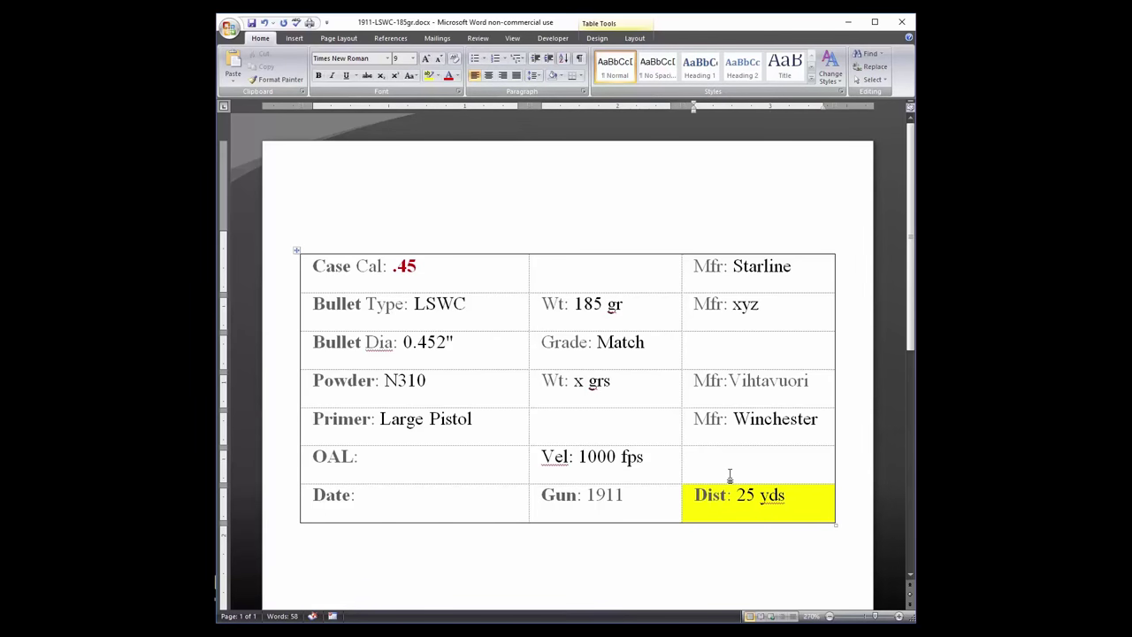
type("PF:")
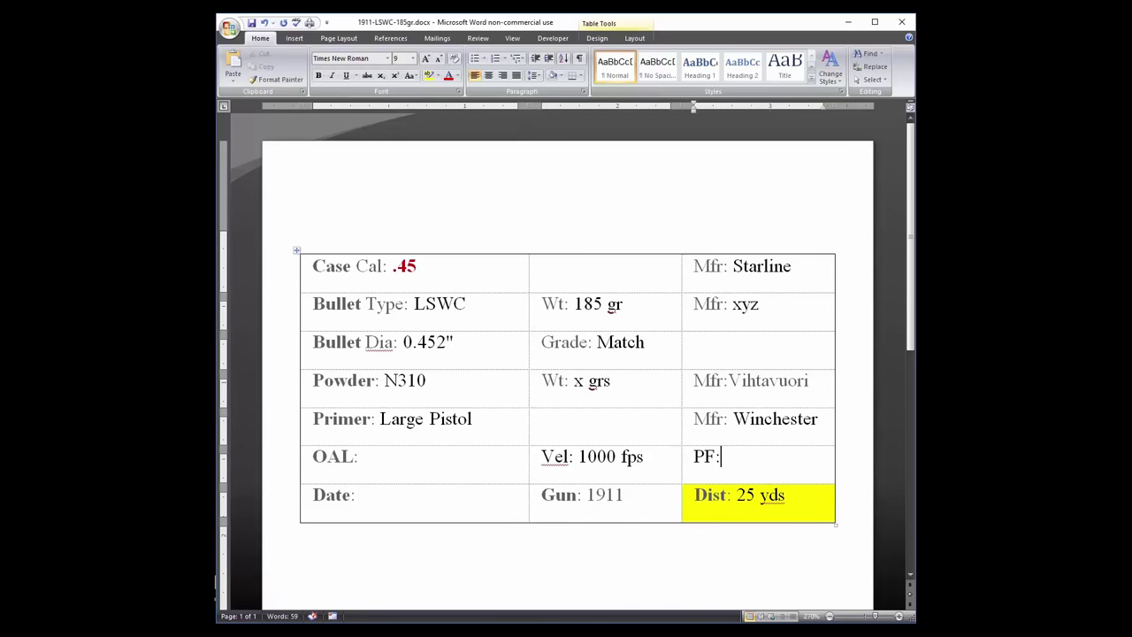
left_click_drag(644, 343, 549, 341)
key("Delete")
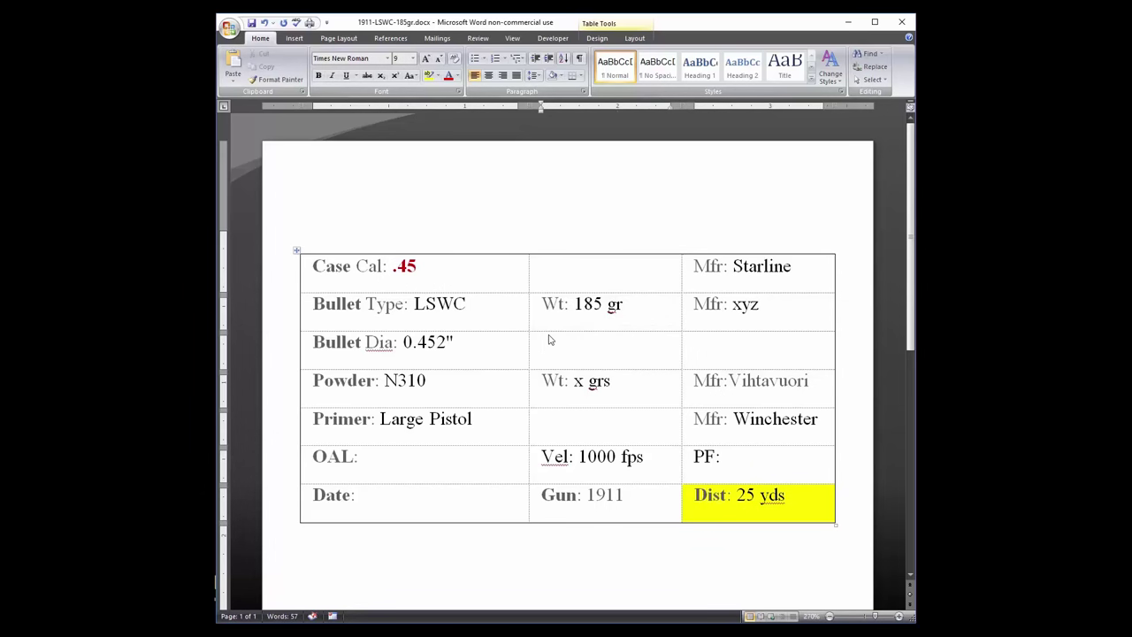
left_click(382, 342)
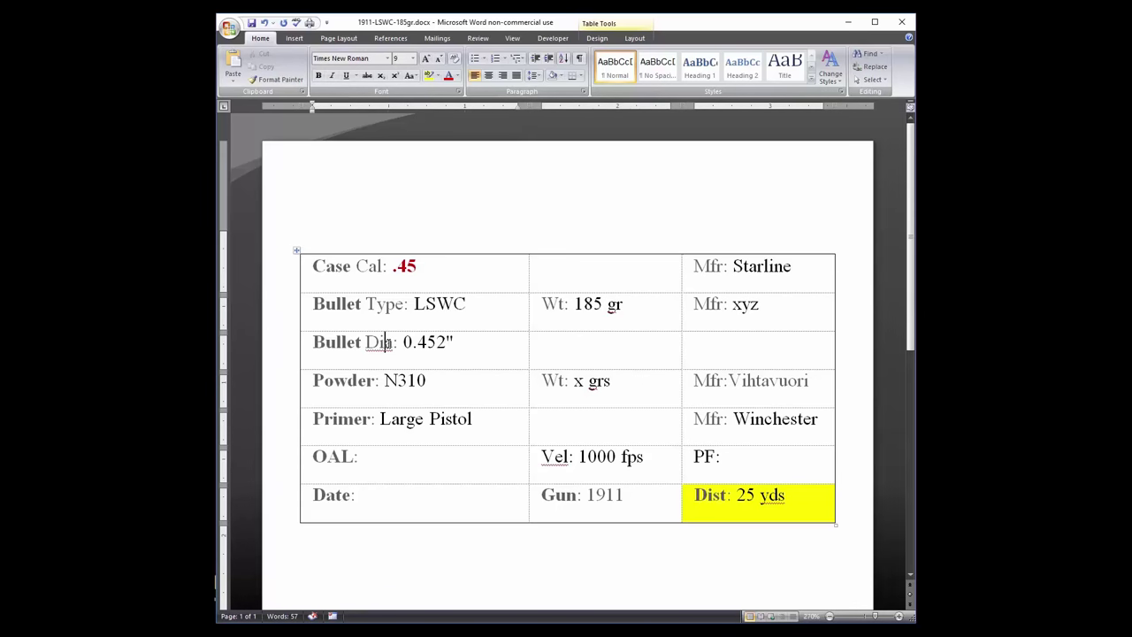
left_click(380, 251)
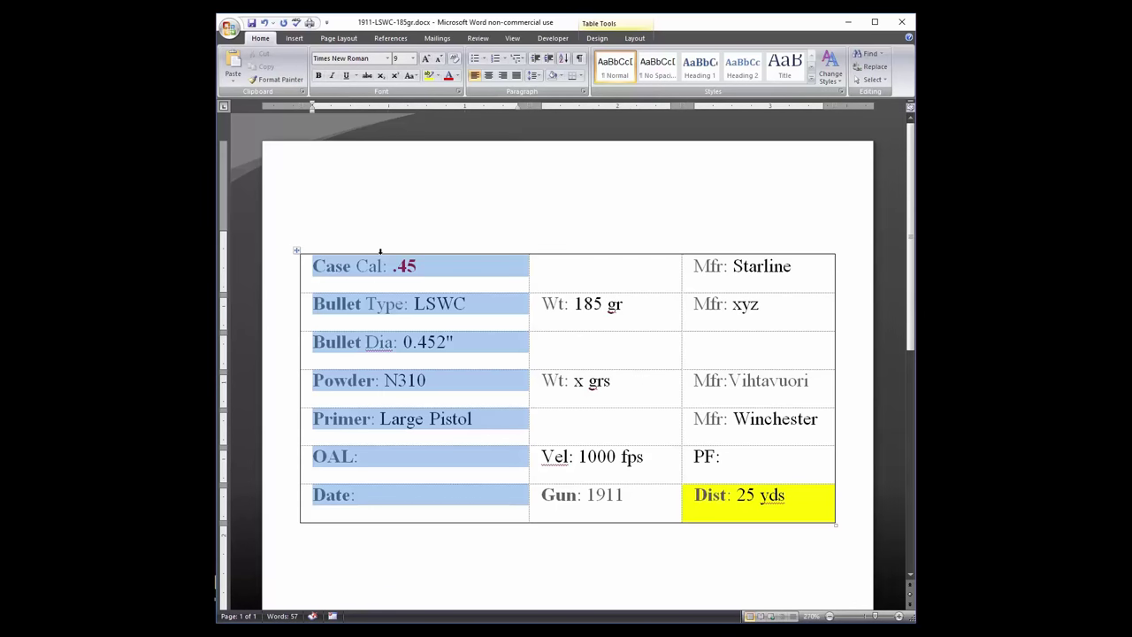
left_click_drag(543, 257, 716, 270)
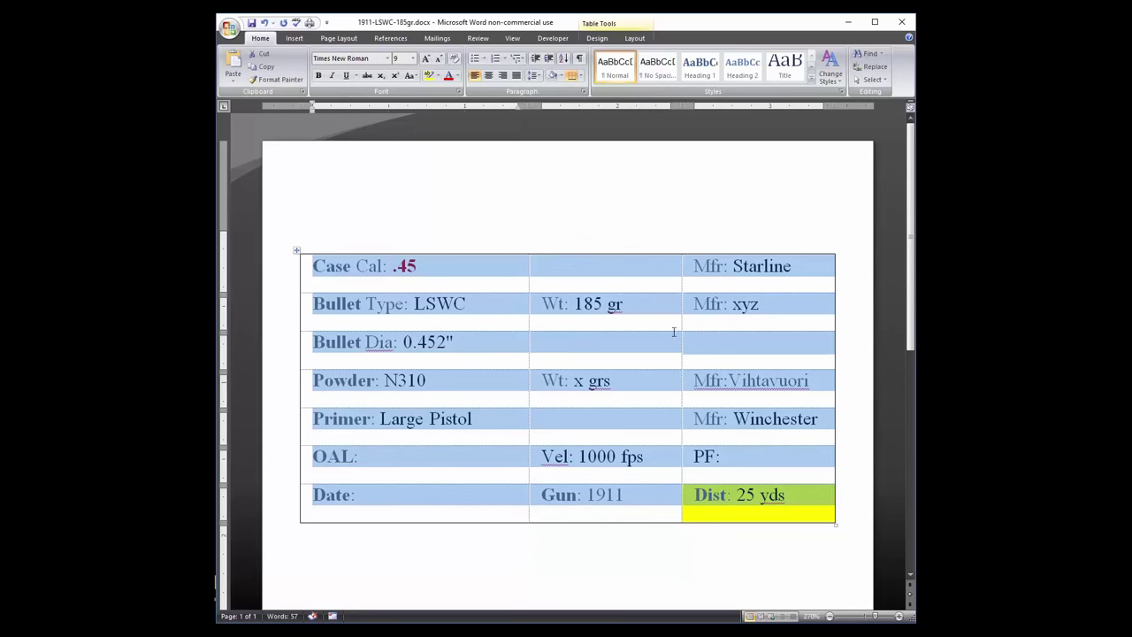
left_click(586, 308)
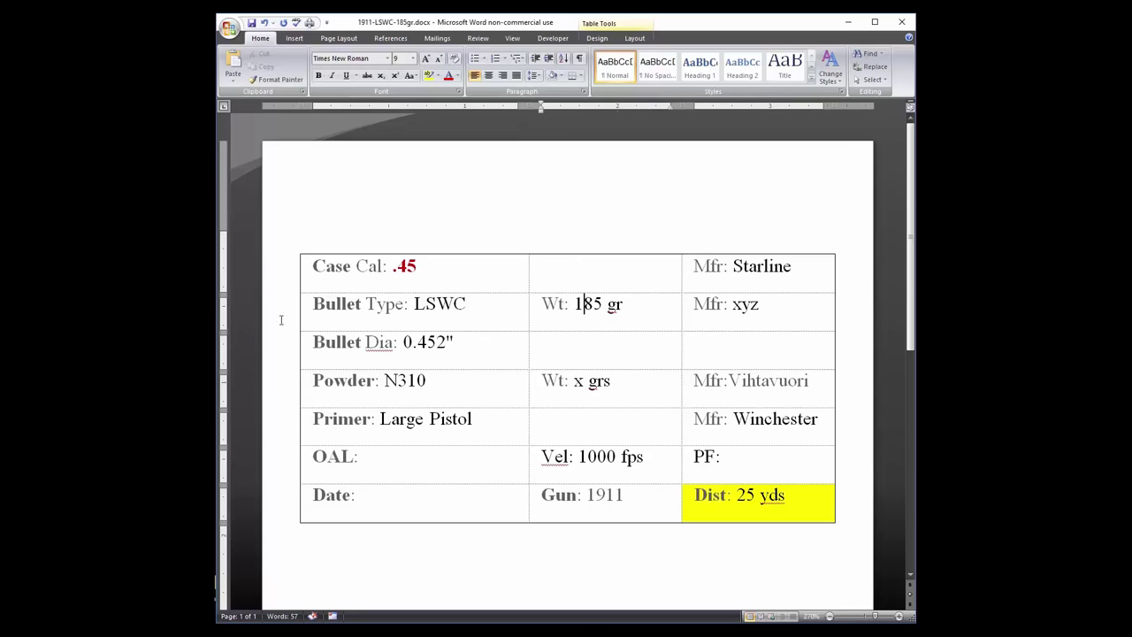
- Examine the document's custom margin settings in Page Setup and leave them without making changes
left_click(348, 40)
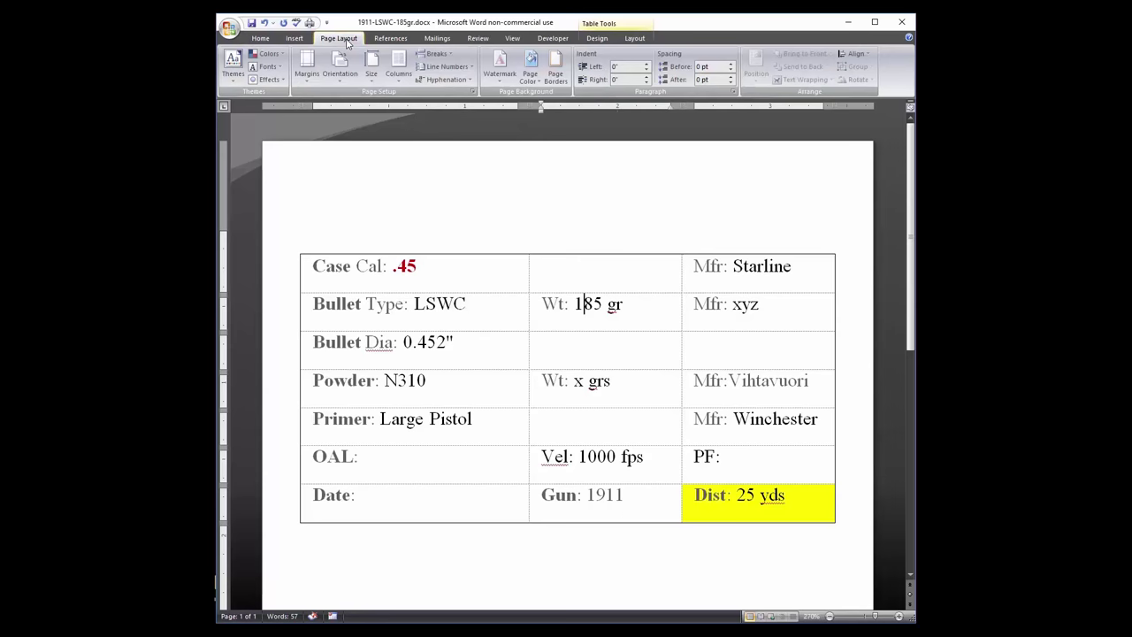
left_click(306, 80)
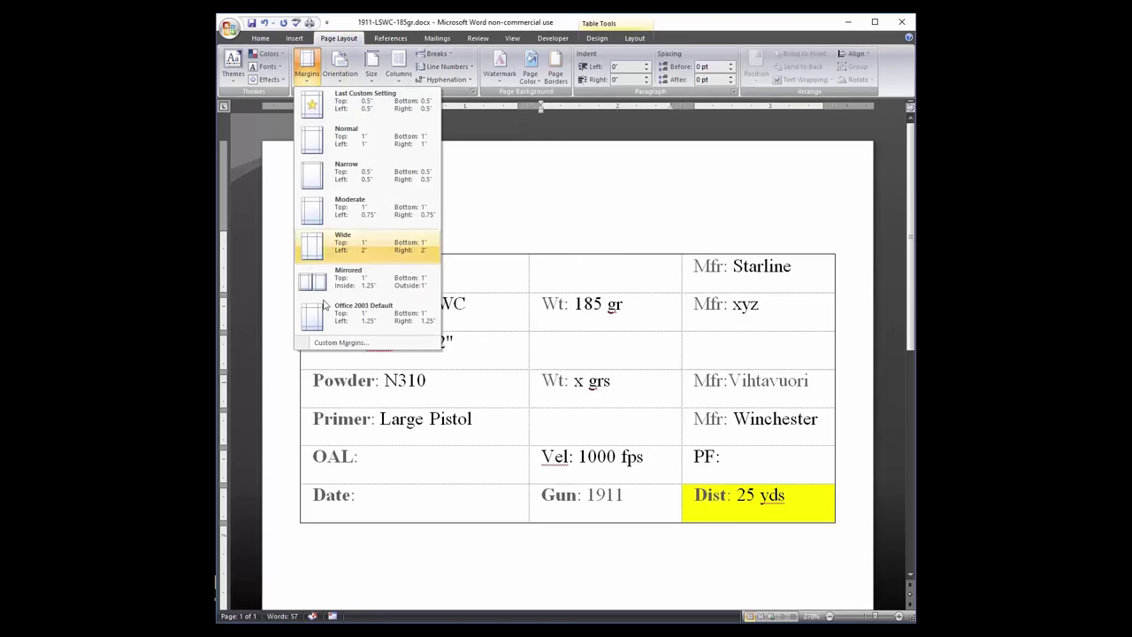
left_click(336, 343)
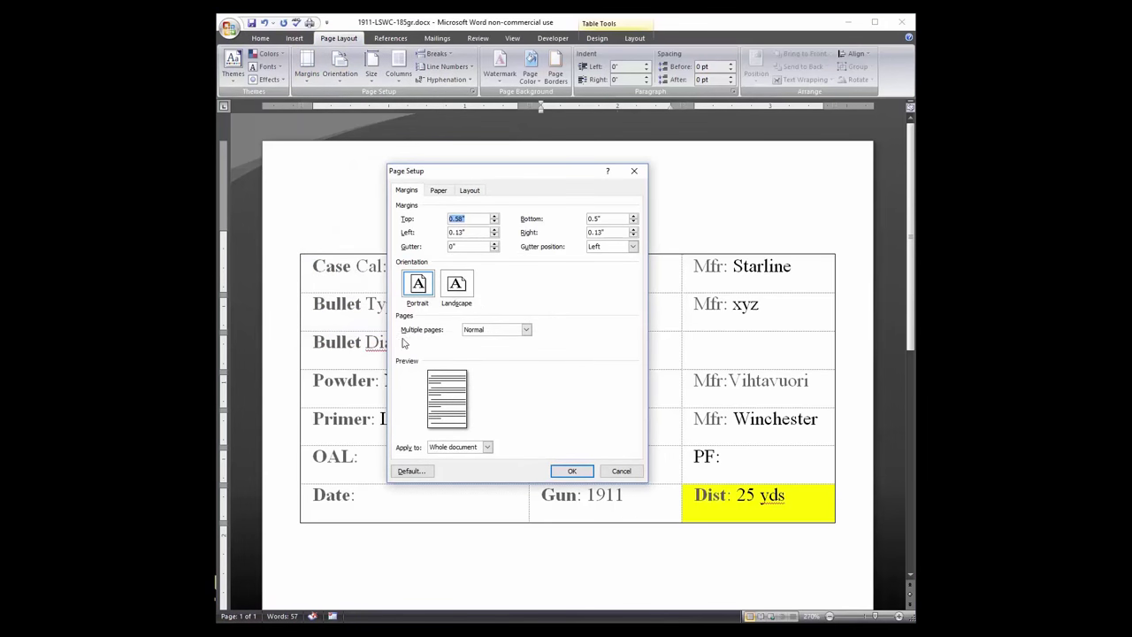
left_click(478, 235)
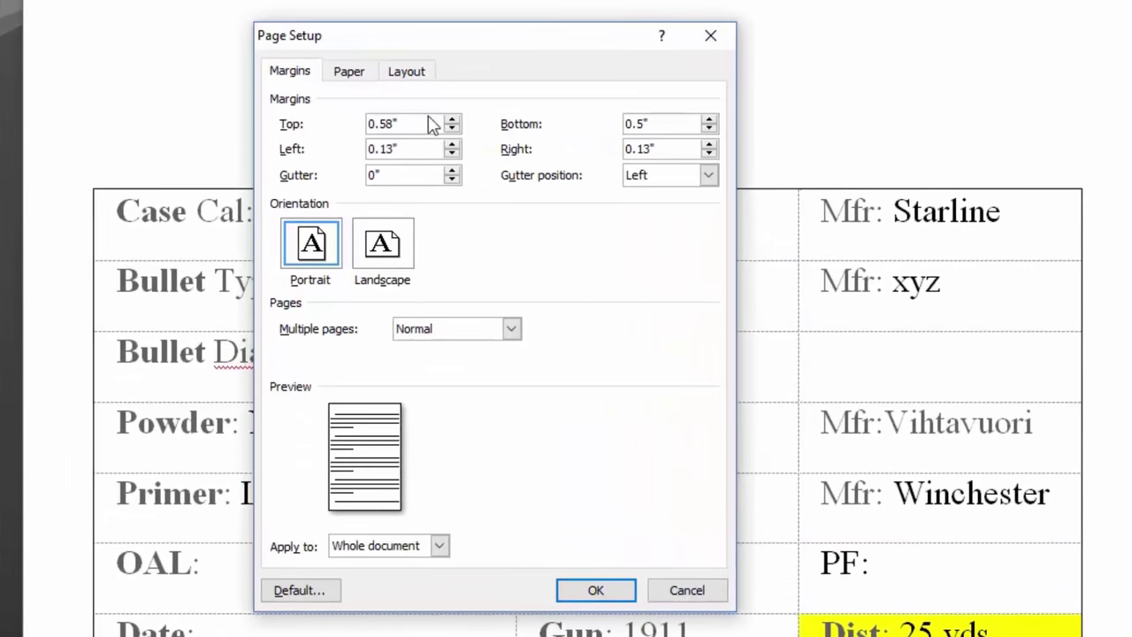
left_click(430, 119)
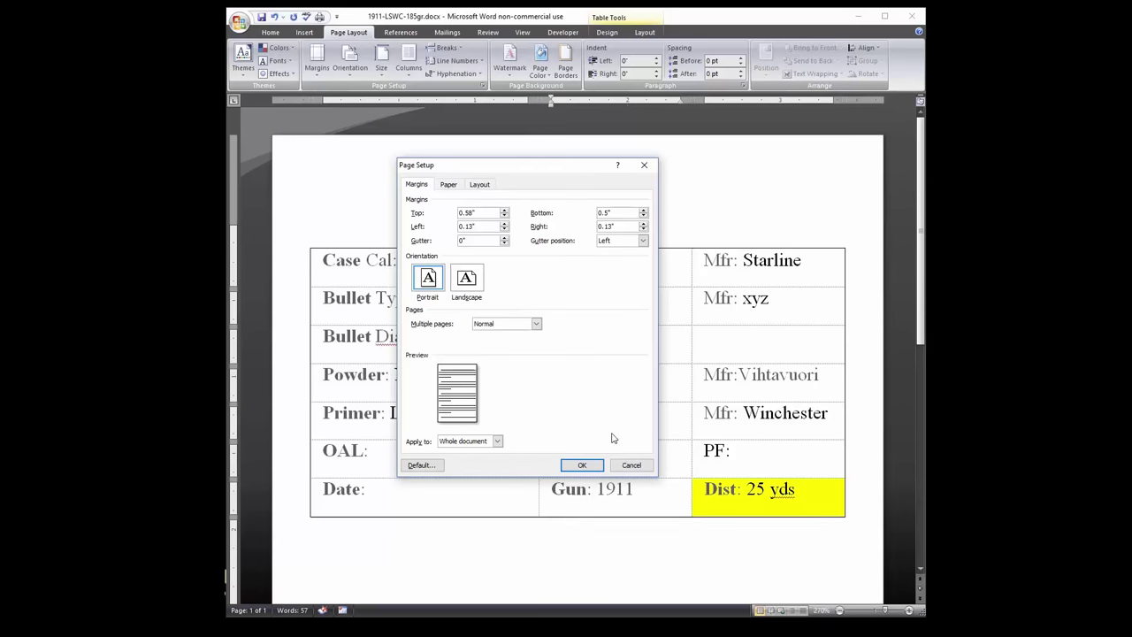
left_click(630, 465)
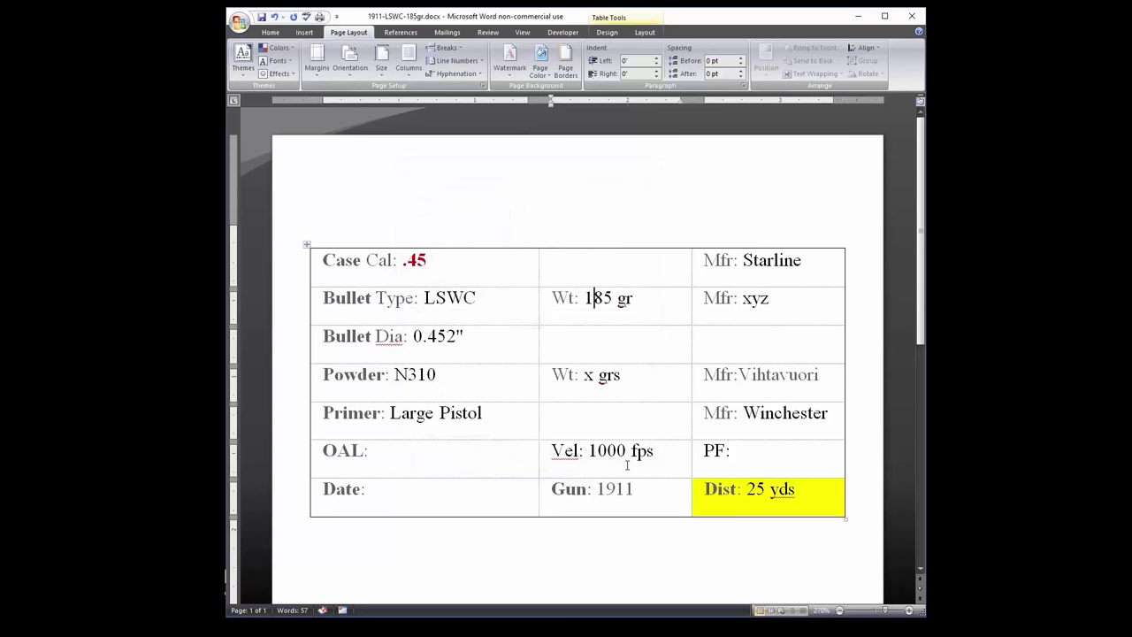